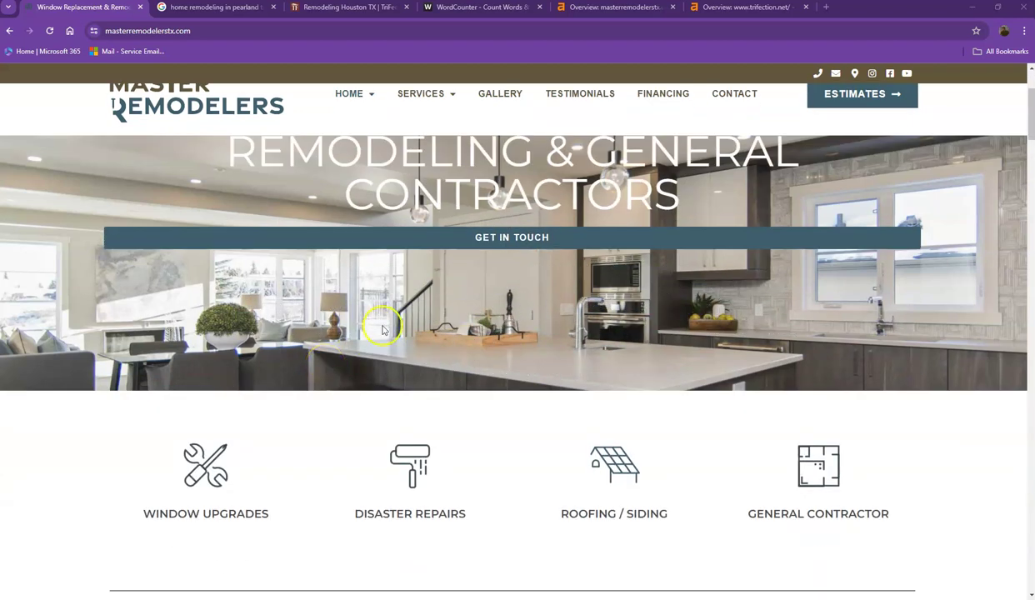
Compare the top of the Master Remodelers homepage with TriFection's hero banner, accreditation logos and testimonial
{"action": "scroll", "coordinate": [320, 279], "scroll_direction": "up", "scroll_amount": 2}
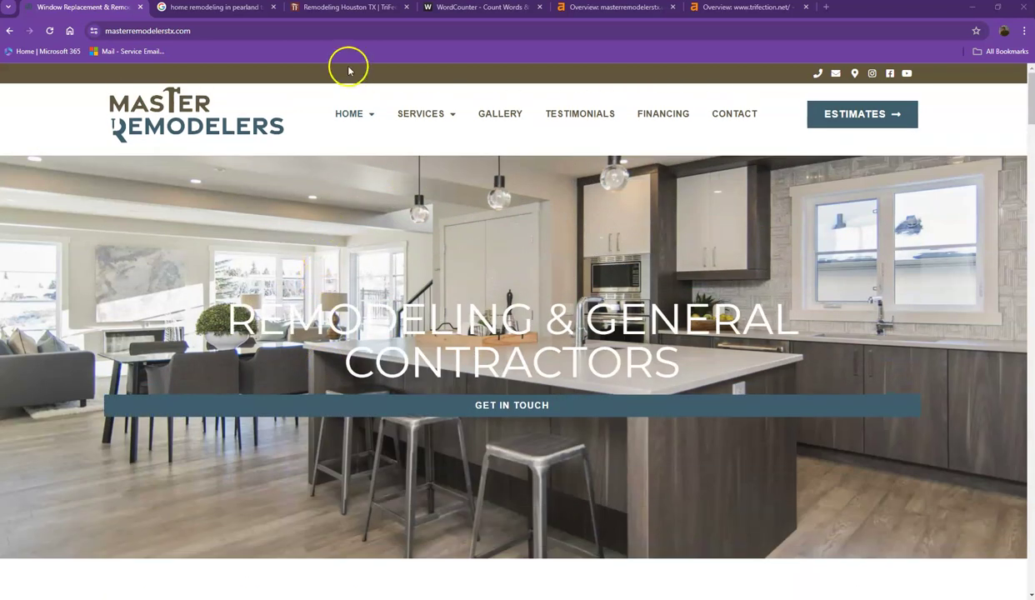
{"action": "left_click", "coordinate": [338, 7]}
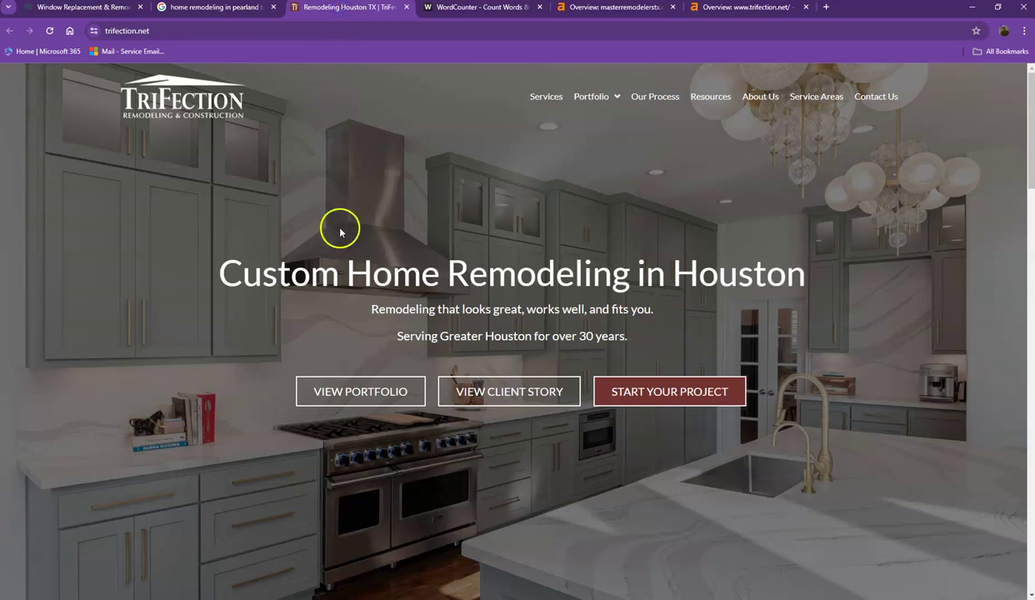
{"action": "scroll", "coordinate": [337, 233], "scroll_direction": "down", "scroll_amount": 3}
{"action": "scroll", "coordinate": [333, 243], "scroll_direction": "down", "scroll_amount": 1}
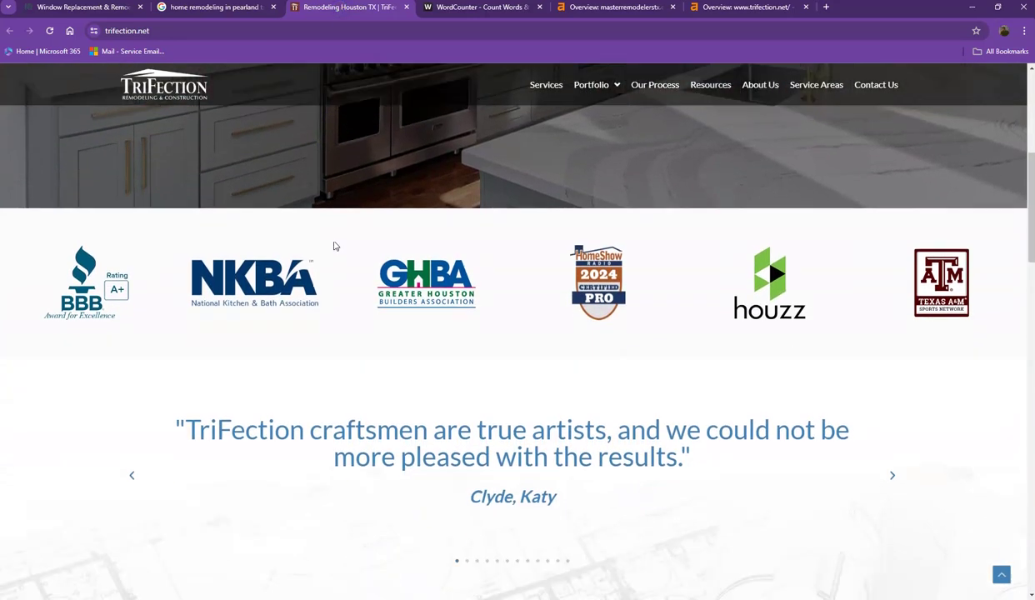
{"action": "scroll", "coordinate": [326, 235], "scroll_direction": "up", "scroll_amount": 1}
{"action": "scroll", "coordinate": [323, 236], "scroll_direction": "up", "scroll_amount": 4}
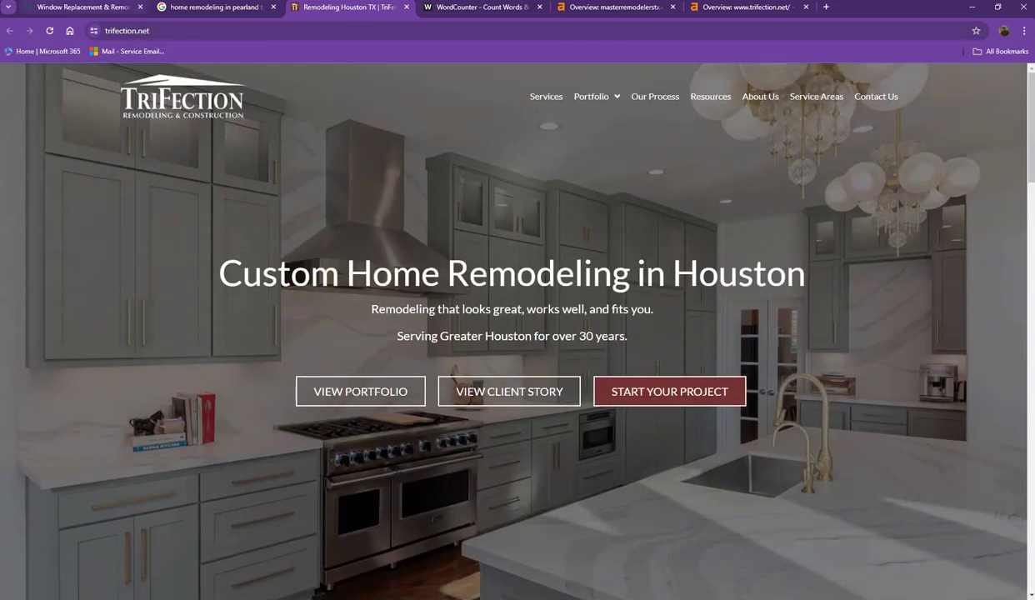
Review the Master Remodelers homepage from the hero banner through its service descriptions, award badges and client testimonials
{"action": "left_click", "coordinate": [64, 10]}
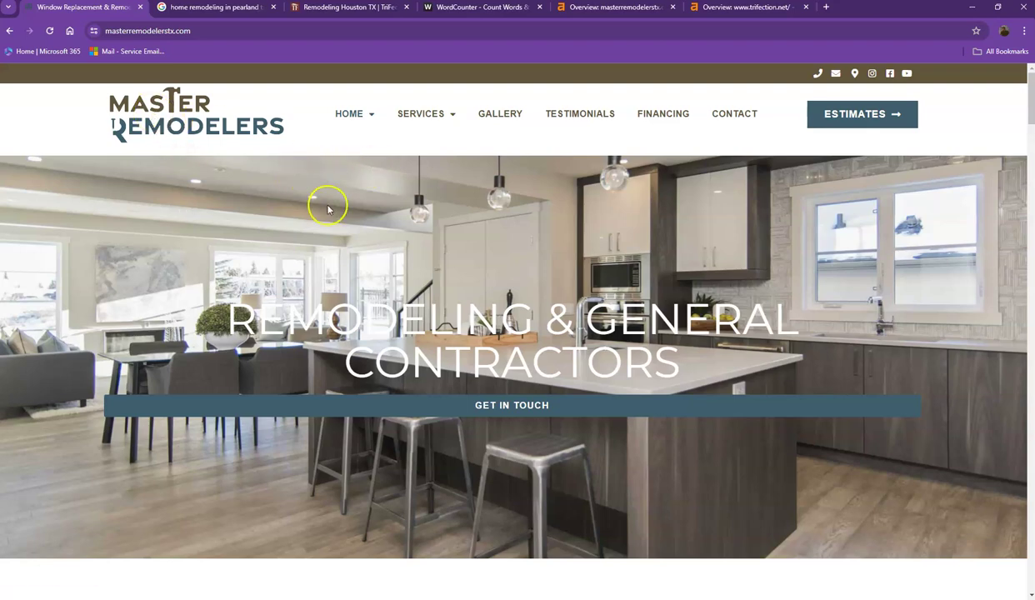
{"action": "scroll", "coordinate": [506, 277], "scroll_direction": "down", "scroll_amount": 5}
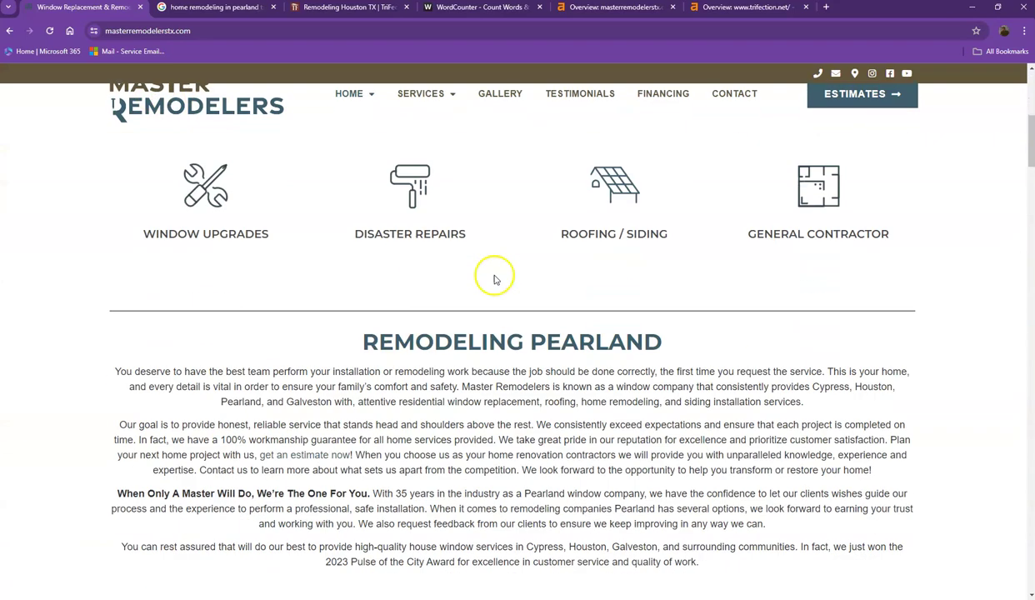
{"action": "scroll", "coordinate": [554, 305], "scroll_direction": "down", "scroll_amount": 4}
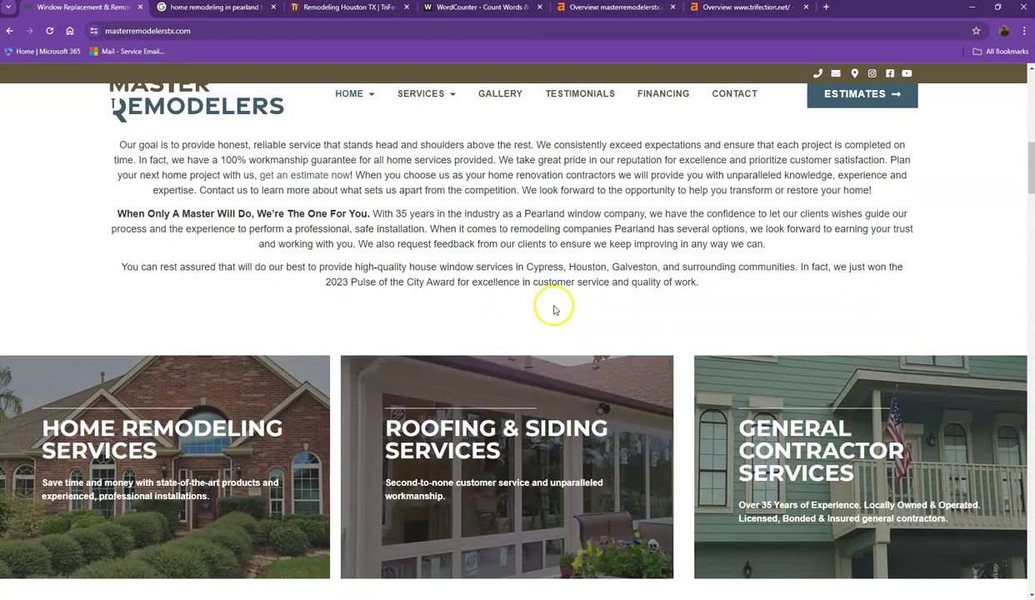
{"action": "scroll", "coordinate": [544, 314], "scroll_direction": "down", "scroll_amount": 10}
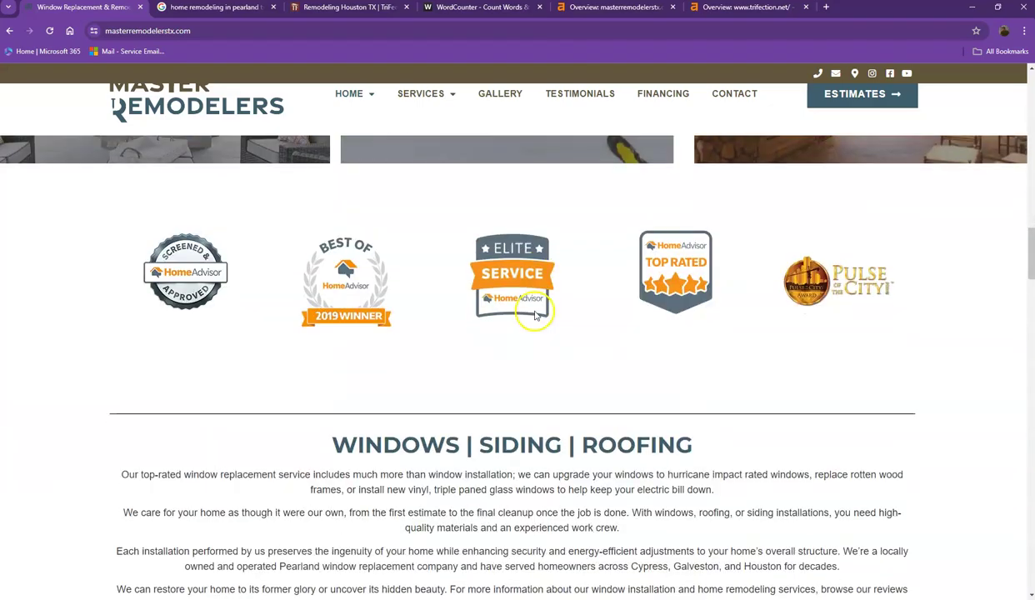
{"action": "scroll", "coordinate": [535, 313], "scroll_direction": "down", "scroll_amount": 10}
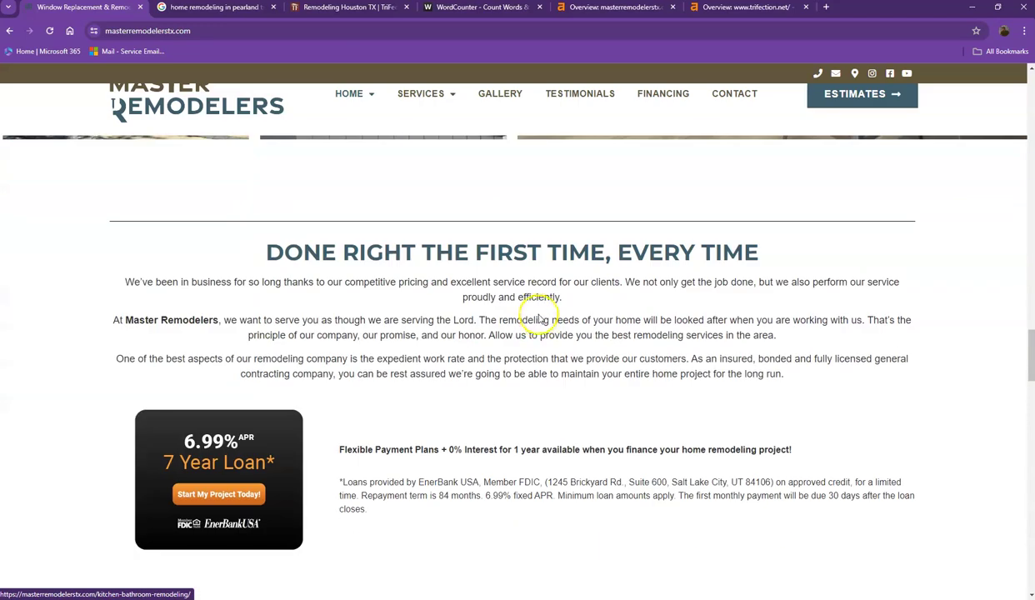
{"action": "scroll", "coordinate": [538, 310], "scroll_direction": "down", "scroll_amount": 10}
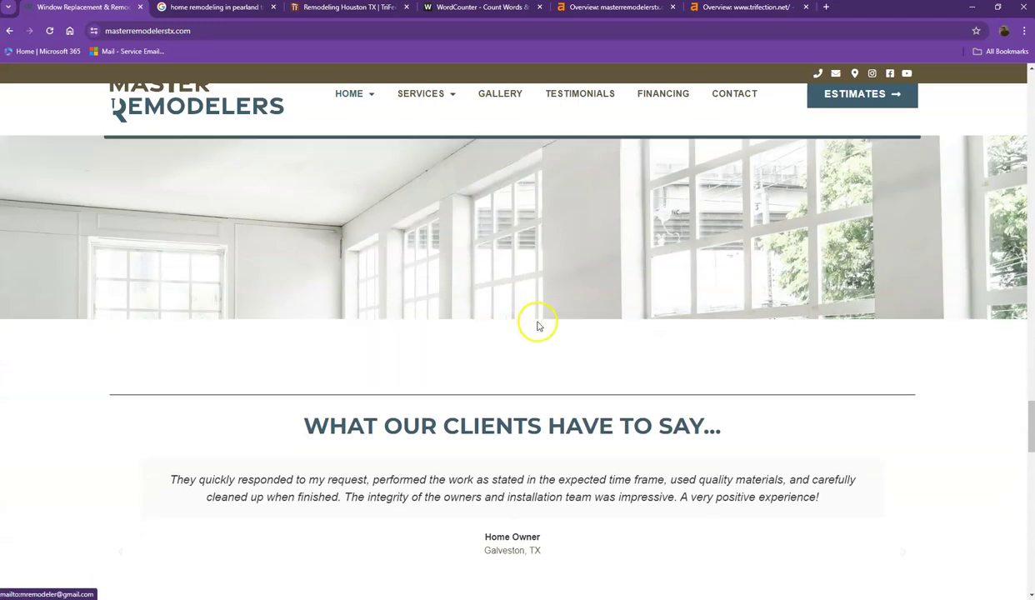
{"action": "scroll", "coordinate": [519, 316], "scroll_direction": "down", "scroll_amount": 3}
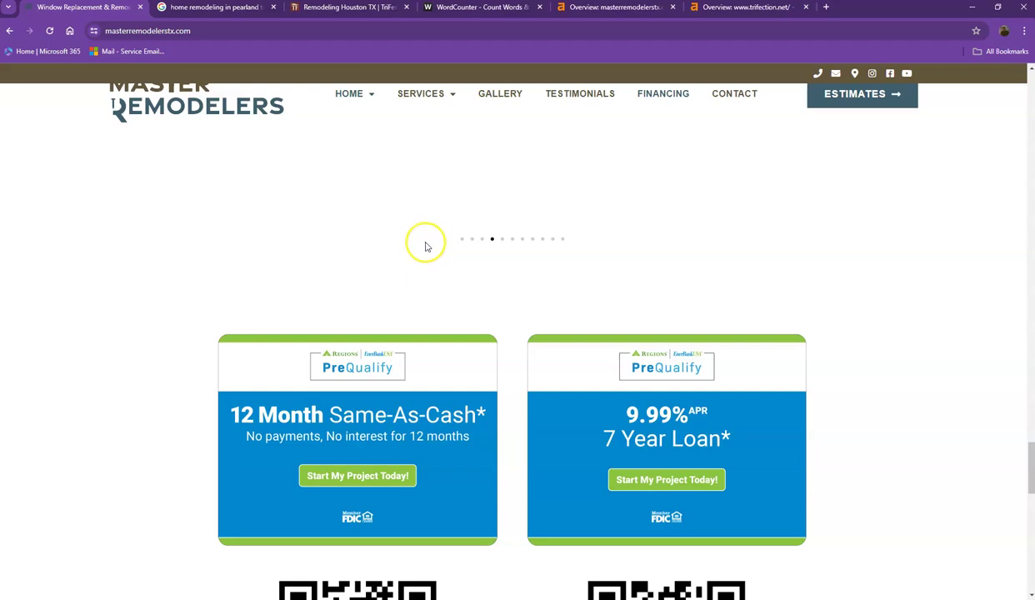
Examine the homepage's prequalification offers, QR codes and estimate form, plus the financing section under "Done Right the First Time, Every Time"
{"action": "scroll", "coordinate": [425, 247], "scroll_direction": "down", "scroll_amount": 4}
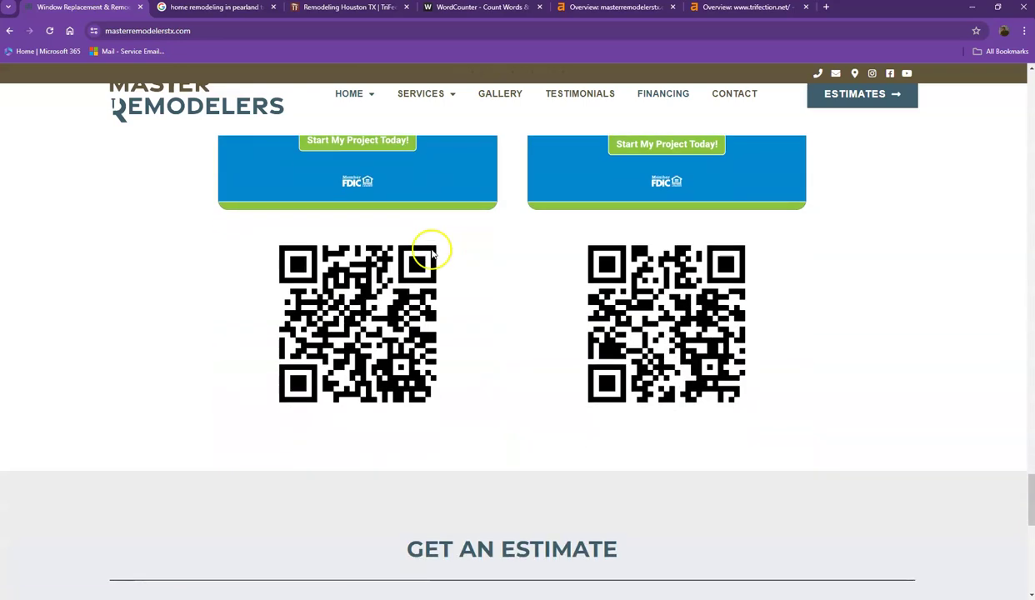
{"action": "scroll", "coordinate": [427, 250], "scroll_direction": "up", "scroll_amount": 1}
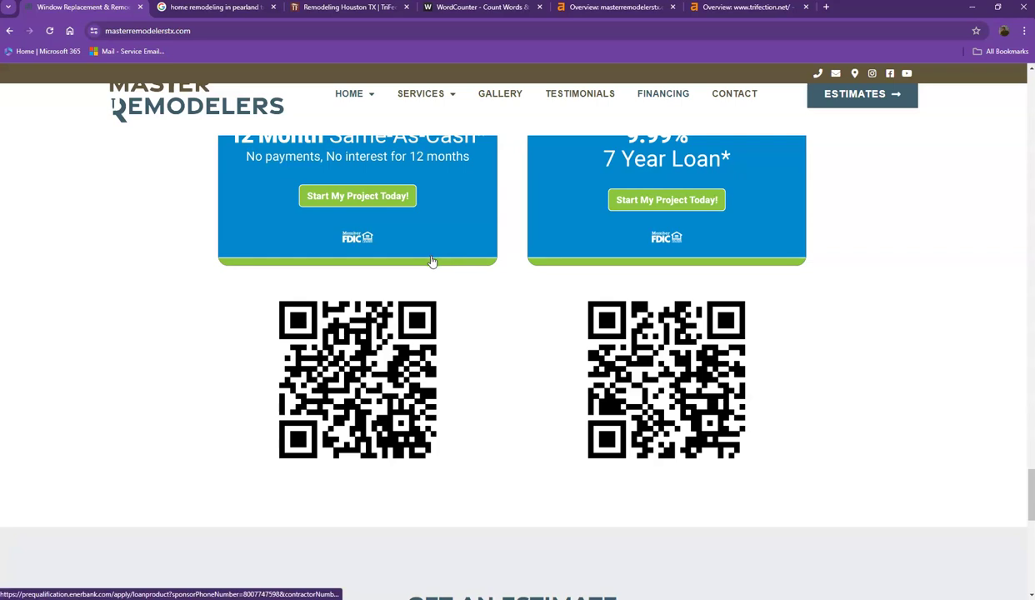
{"action": "scroll", "coordinate": [429, 260], "scroll_direction": "down", "scroll_amount": 1}
{"action": "scroll", "coordinate": [431, 265], "scroll_direction": "down", "scroll_amount": 2}
{"action": "left_click", "coordinate": [447, 267]}
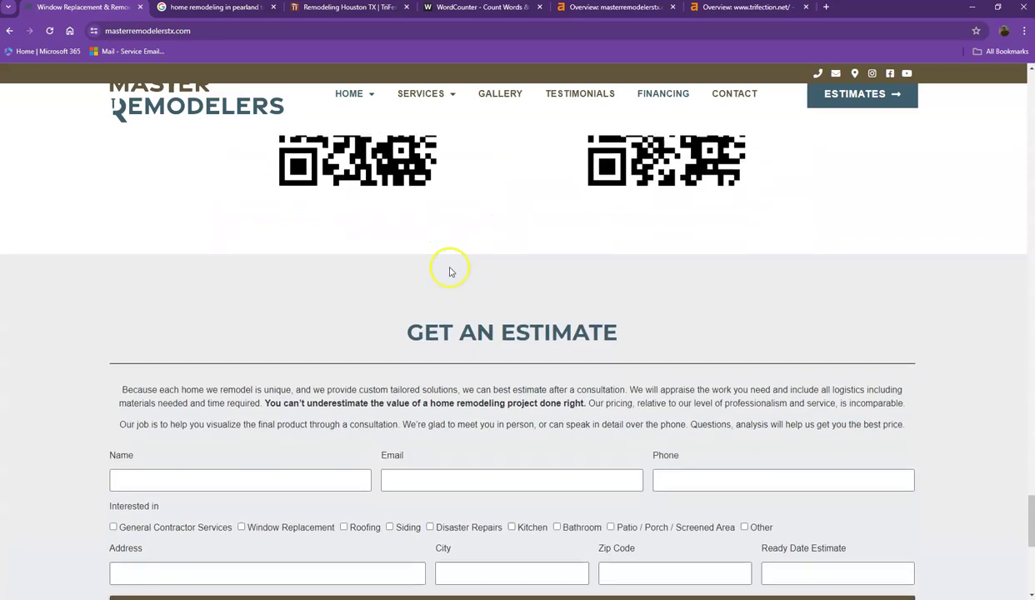
{"action": "scroll", "coordinate": [458, 275], "scroll_direction": "up", "scroll_amount": 2}
{"action": "scroll", "coordinate": [470, 280], "scroll_direction": "up", "scroll_amount": 2}
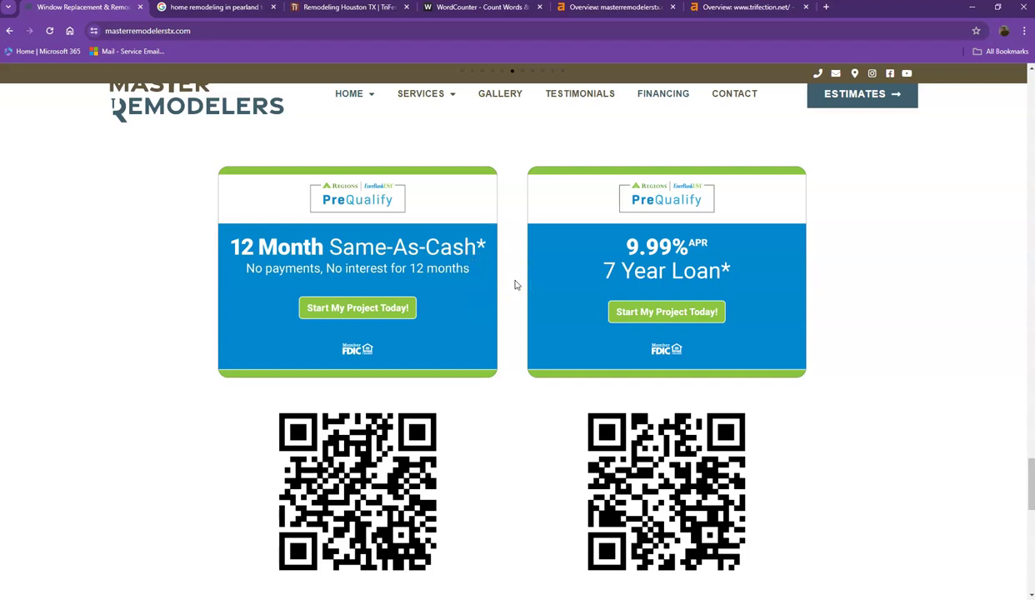
{"action": "scroll", "coordinate": [516, 285], "scroll_direction": "up", "scroll_amount": 8}
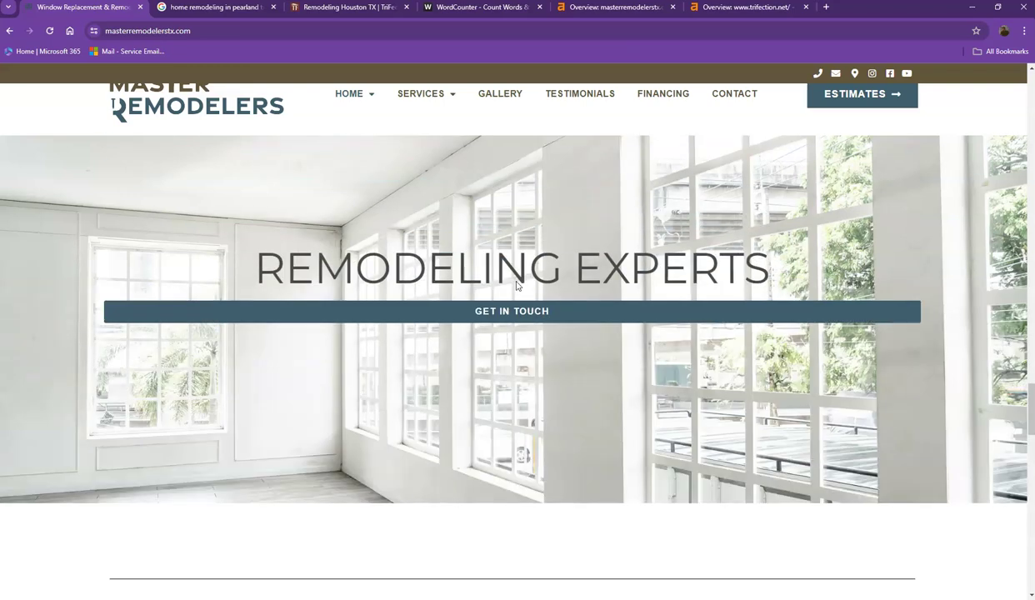
{"action": "scroll", "coordinate": [516, 285], "scroll_direction": "up", "scroll_amount": 5}
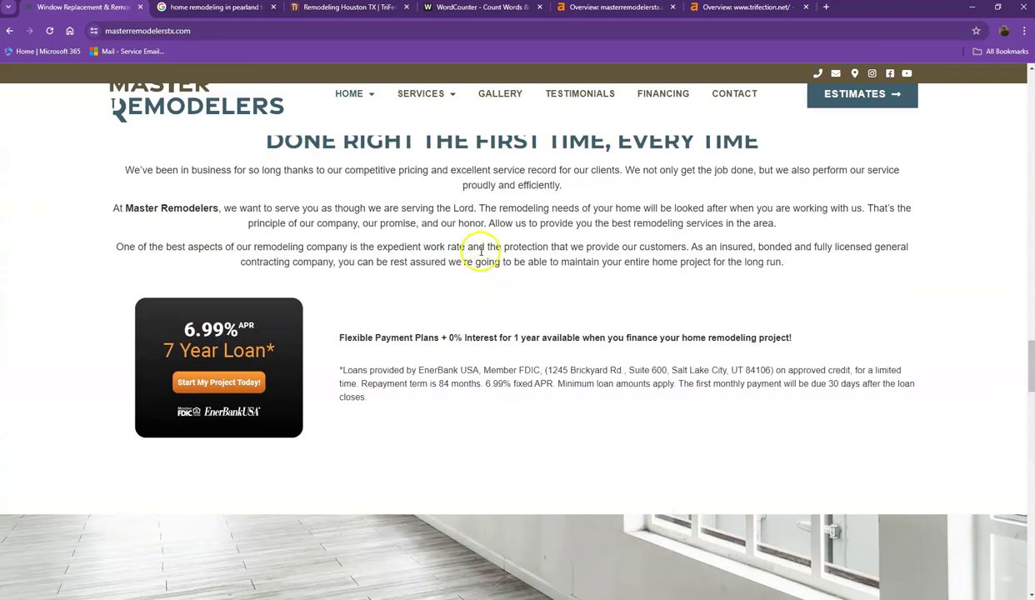
Copy all the text of the Master Remodelers homepage into WordCounter and check its word count and keyword density
{"action": "key", "text": "ctrl+a"}
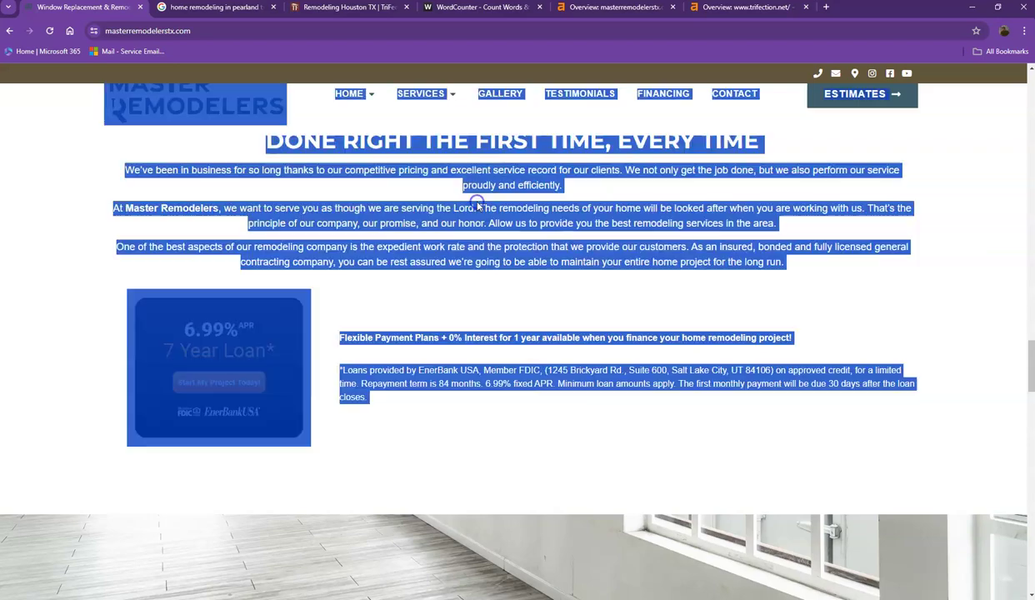
{"action": "left_click", "coordinate": [484, 9]}
{"action": "left_click", "coordinate": [405, 222]}
{"action": "key", "text": "ctrl+v"}
{"action": "scroll", "coordinate": [418, 300], "scroll_direction": "up", "scroll_amount": 15}
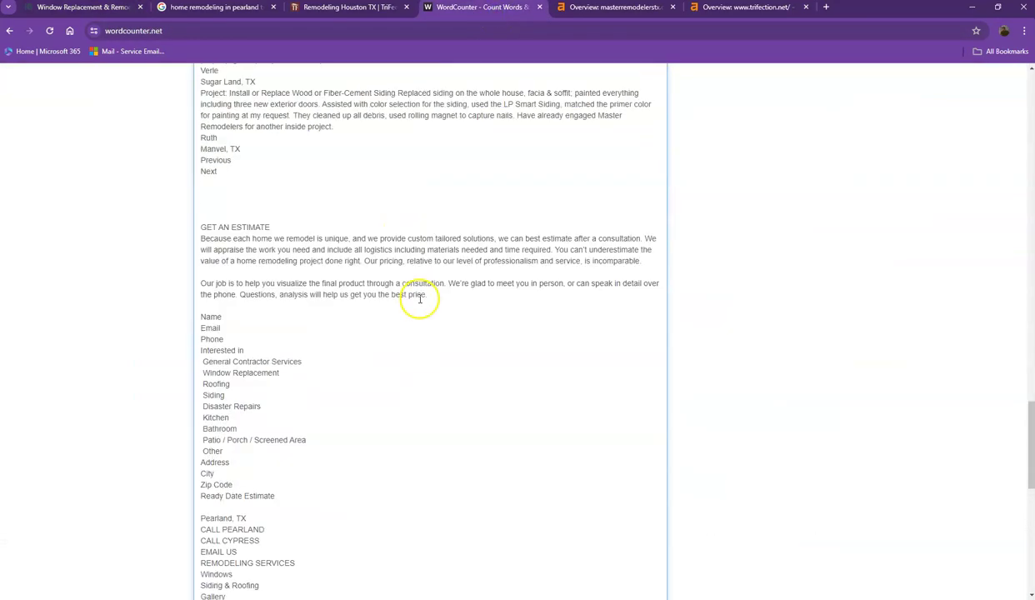
{"action": "scroll", "coordinate": [318, 284], "scroll_direction": "up", "scroll_amount": 10}
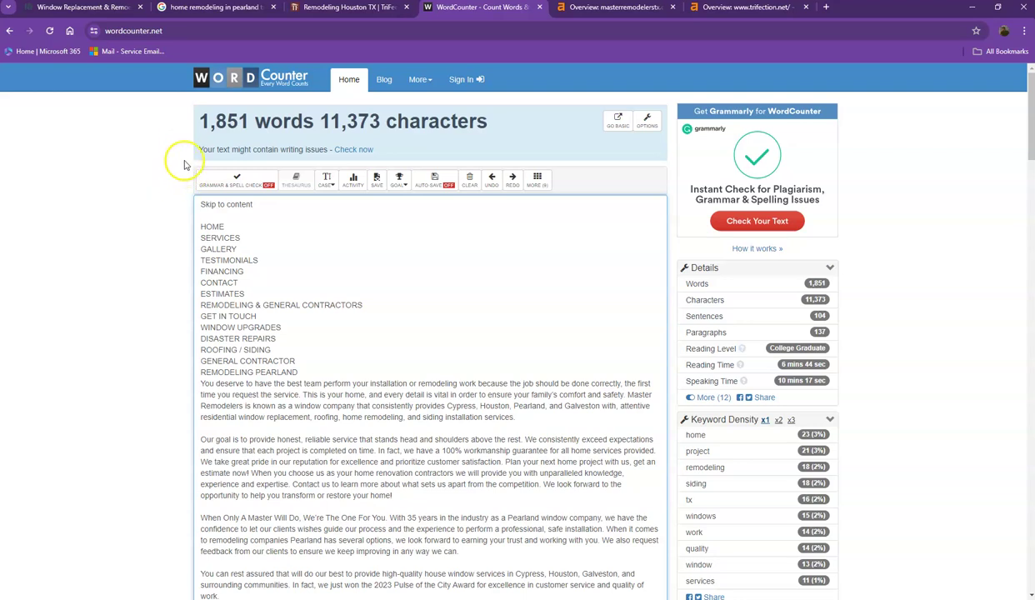
{"action": "scroll", "coordinate": [541, 295], "scroll_direction": "down", "scroll_amount": 2}
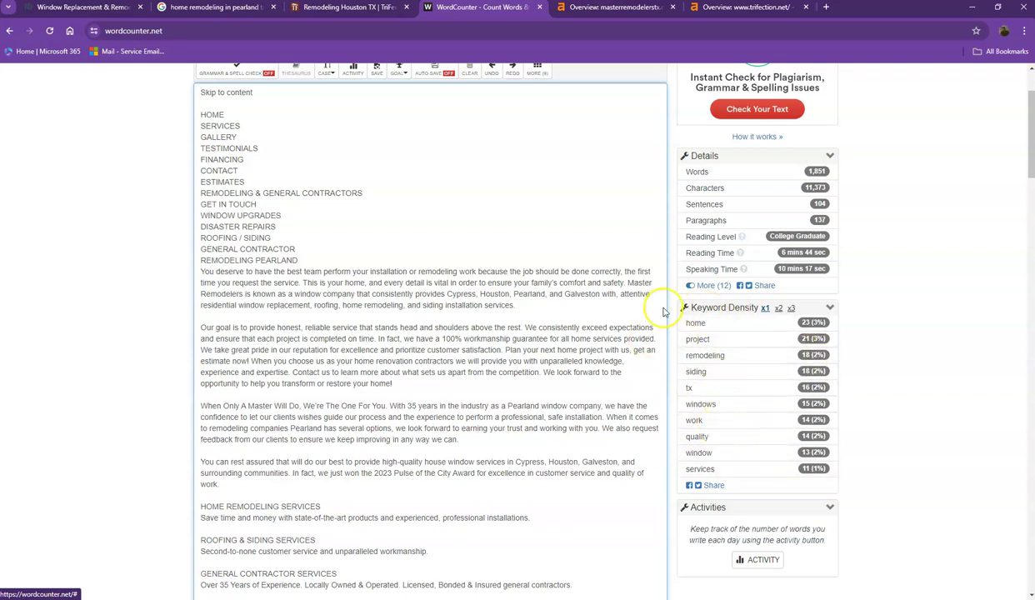
Return to the Master Remodelers homepage, clear the text selection and review the body sections back up to the page header
{"action": "left_click", "coordinate": [83, 8]}
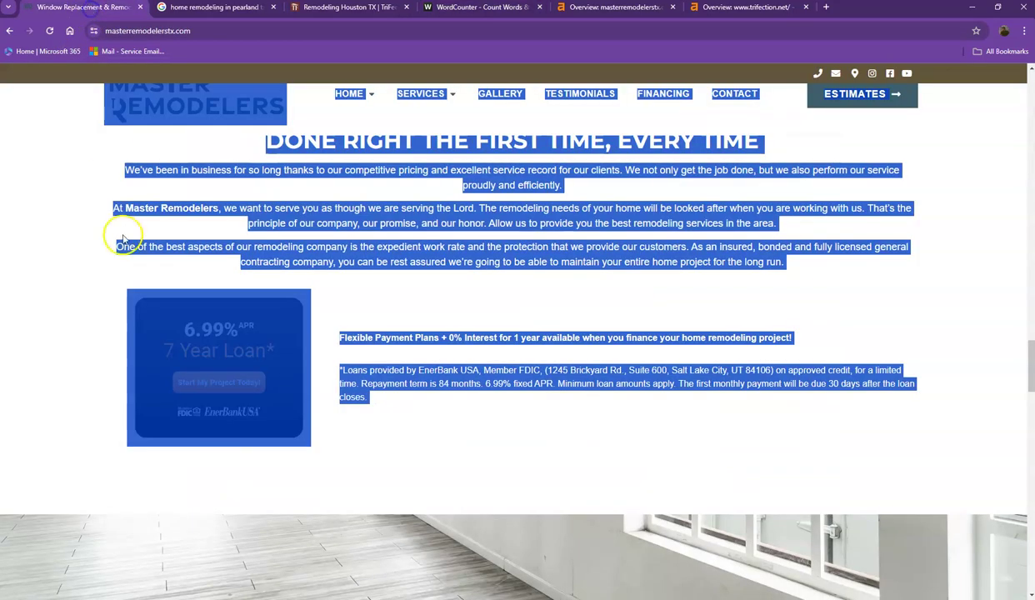
{"action": "left_click", "coordinate": [183, 209]}
{"action": "scroll", "coordinate": [208, 217], "scroll_direction": "up", "scroll_amount": 3}
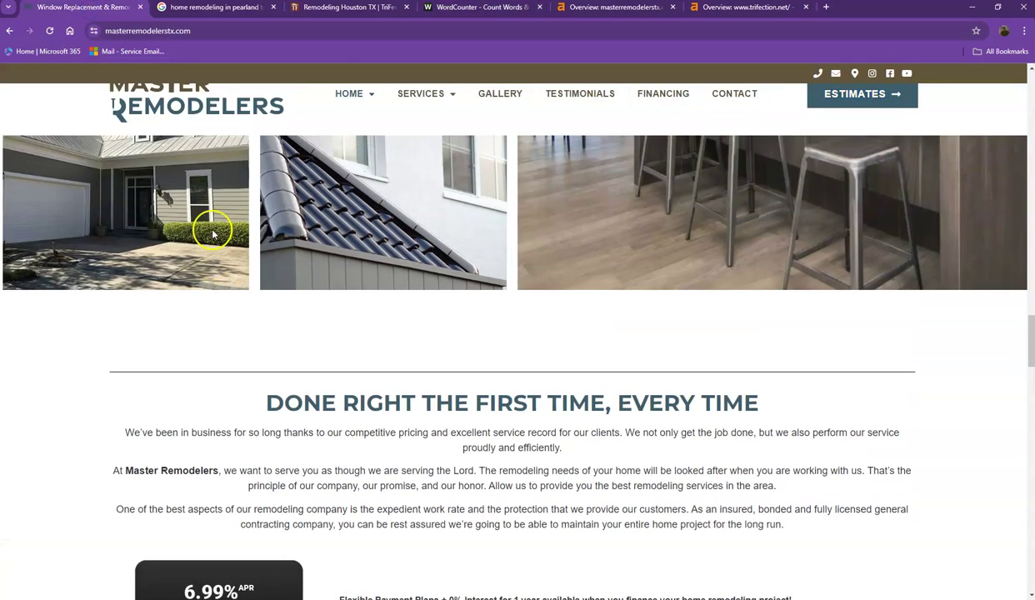
{"action": "scroll", "coordinate": [213, 235], "scroll_direction": "up", "scroll_amount": 5}
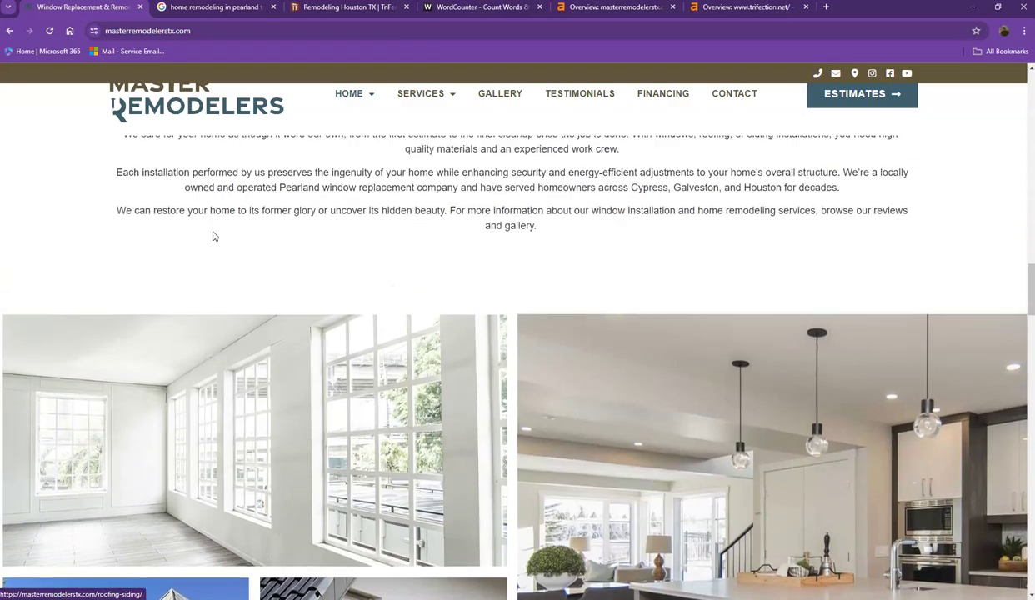
{"action": "scroll", "coordinate": [212, 237], "scroll_direction": "up", "scroll_amount": 15}
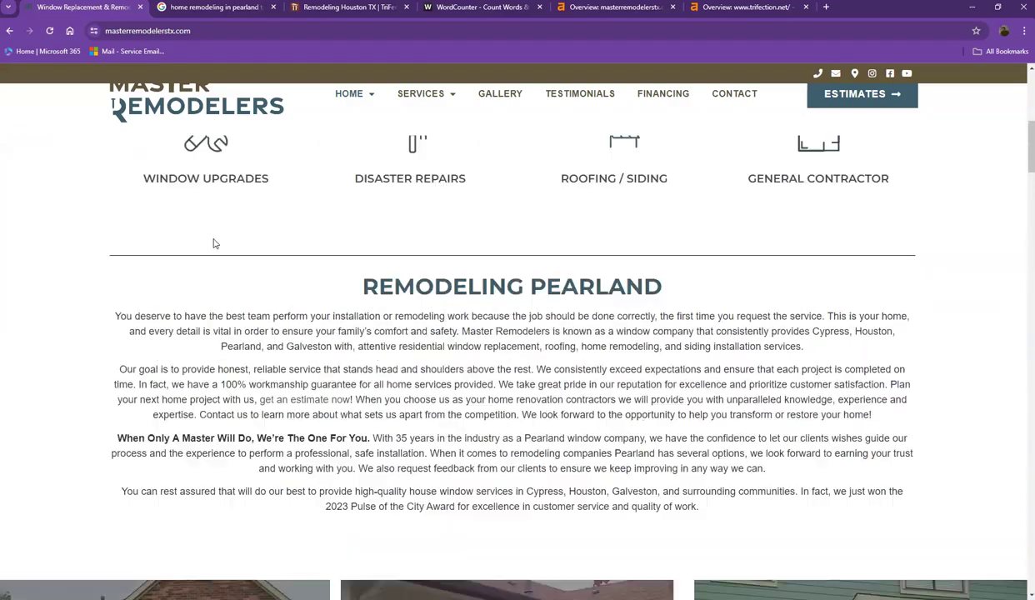
{"action": "scroll", "coordinate": [212, 217], "scroll_direction": "up", "scroll_amount": 10}
Examine the Google results for "home remodeling in pearland tx", covering the business listings and the organic results
{"action": "left_click", "coordinate": [212, 7]}
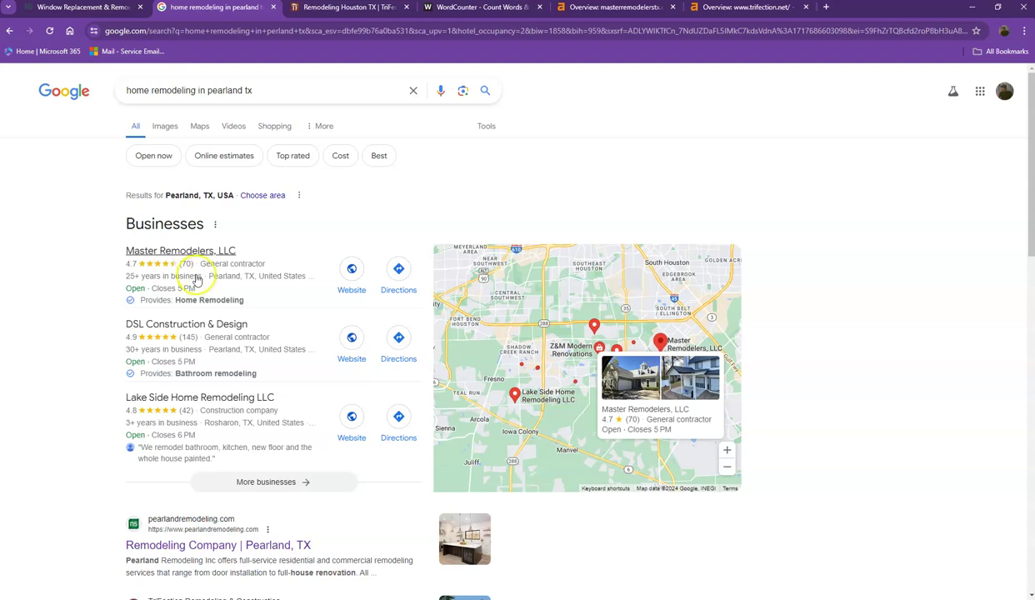
{"action": "scroll", "coordinate": [198, 280], "scroll_direction": "down", "scroll_amount": 5}
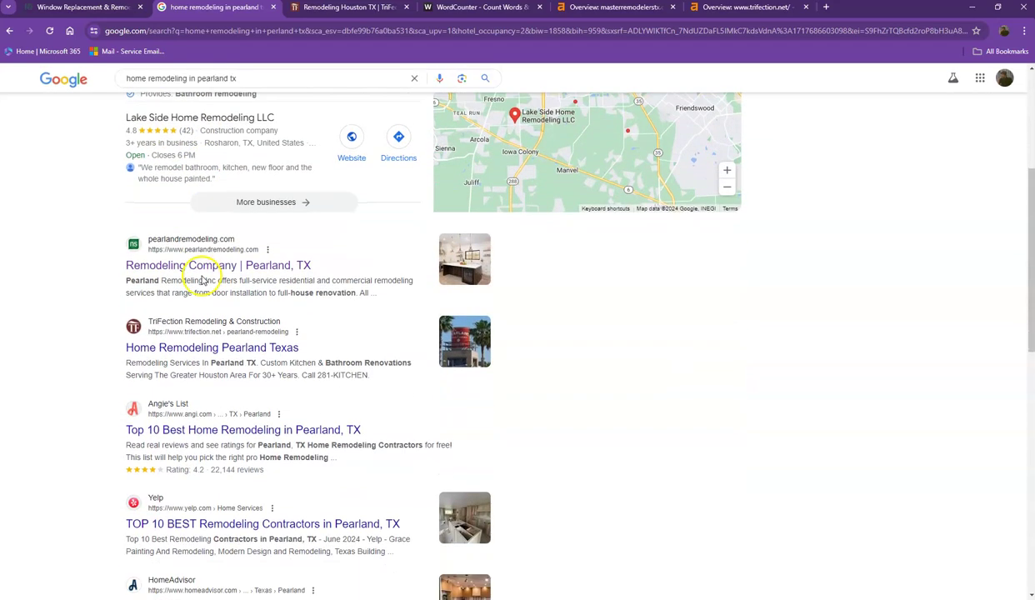
{"action": "scroll", "coordinate": [207, 277], "scroll_direction": "down", "scroll_amount": 1}
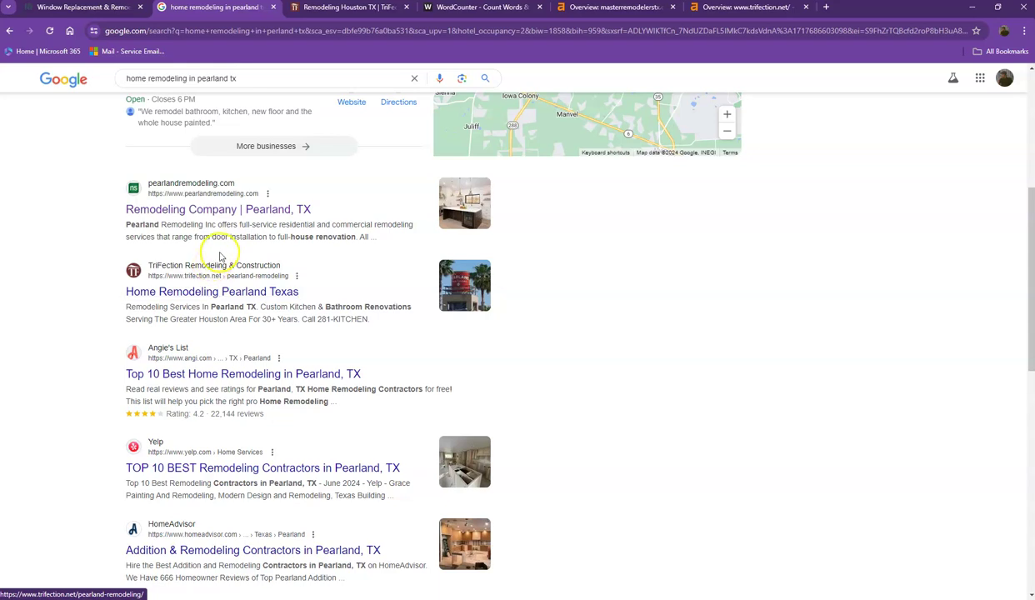
{"action": "scroll", "coordinate": [225, 250], "scroll_direction": "down", "scroll_amount": 1}
{"action": "scroll", "coordinate": [230, 245], "scroll_direction": "down", "scroll_amount": 3}
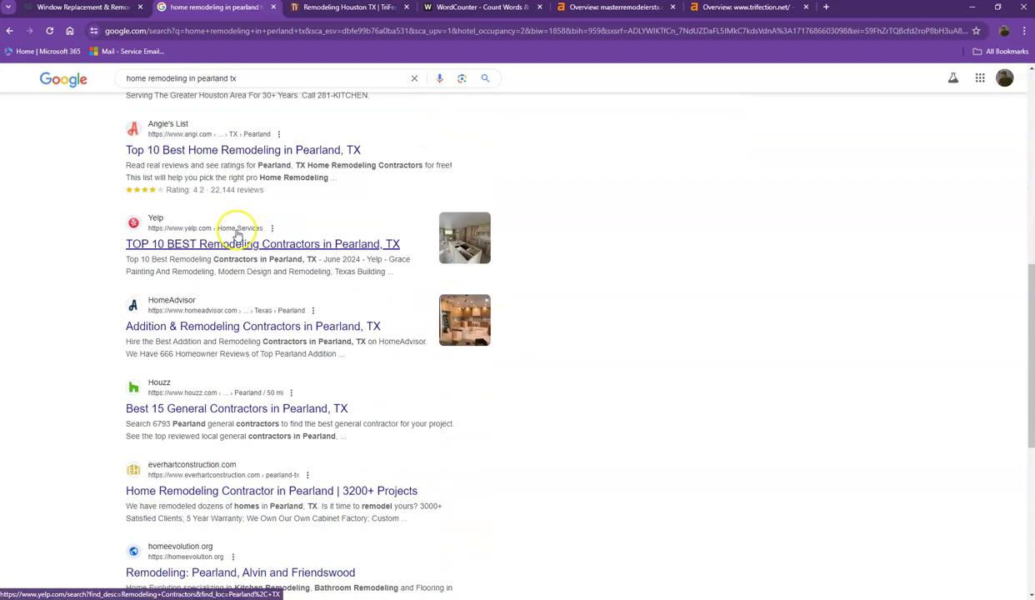
{"action": "scroll", "coordinate": [228, 244], "scroll_direction": "down", "scroll_amount": 1}
{"action": "scroll", "coordinate": [231, 233], "scroll_direction": "down", "scroll_amount": 3}
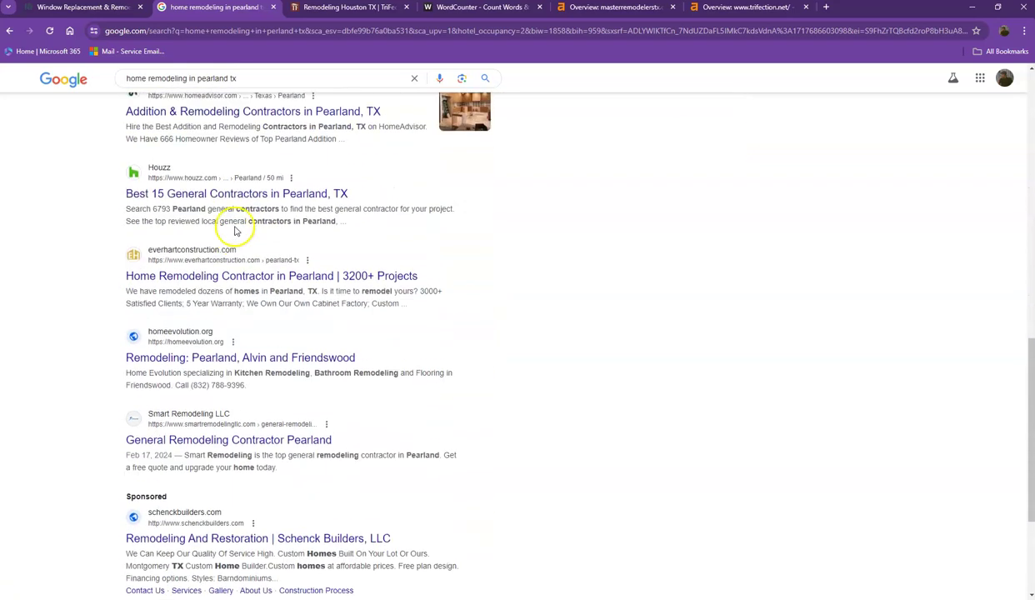
{"action": "scroll", "coordinate": [239, 224], "scroll_direction": "up", "scroll_amount": 5}
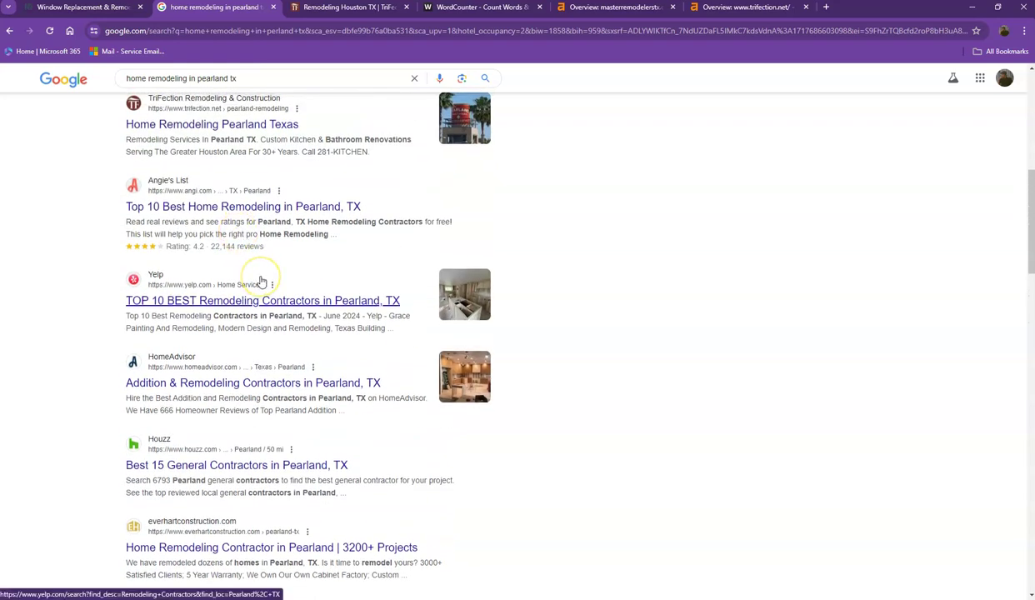
{"action": "scroll", "coordinate": [261, 282], "scroll_direction": "up", "scroll_amount": 2}
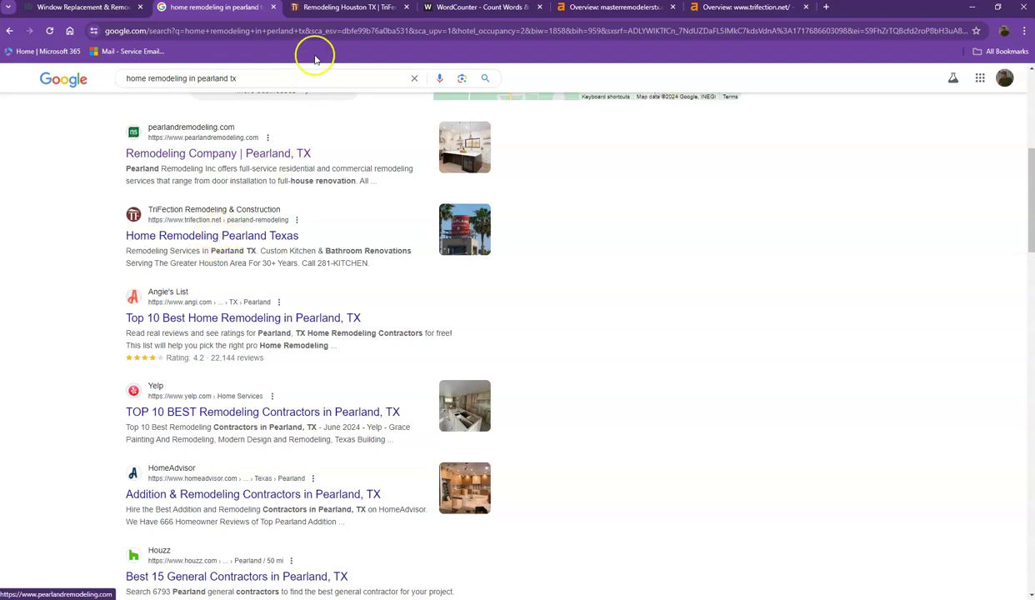
Review the TriFection homepage from the header through its testimonials, service cards and "What Makes TriFection So Different?" section down to the footer
{"action": "left_click", "coordinate": [328, 8]}
{"action": "left_click", "coordinate": [324, 162]}
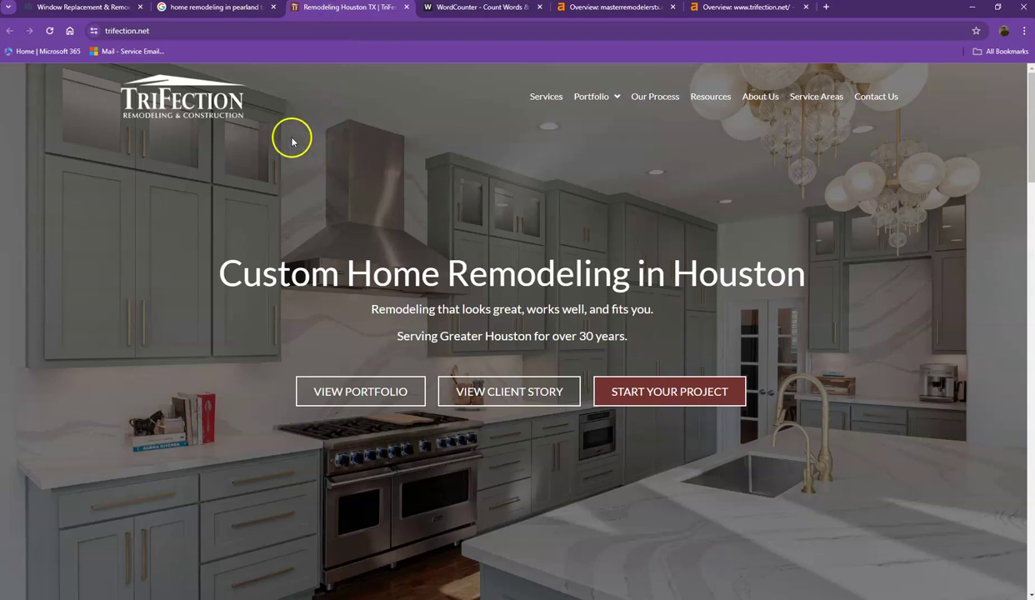
{"action": "scroll", "coordinate": [250, 269], "scroll_direction": "down", "scroll_amount": 1}
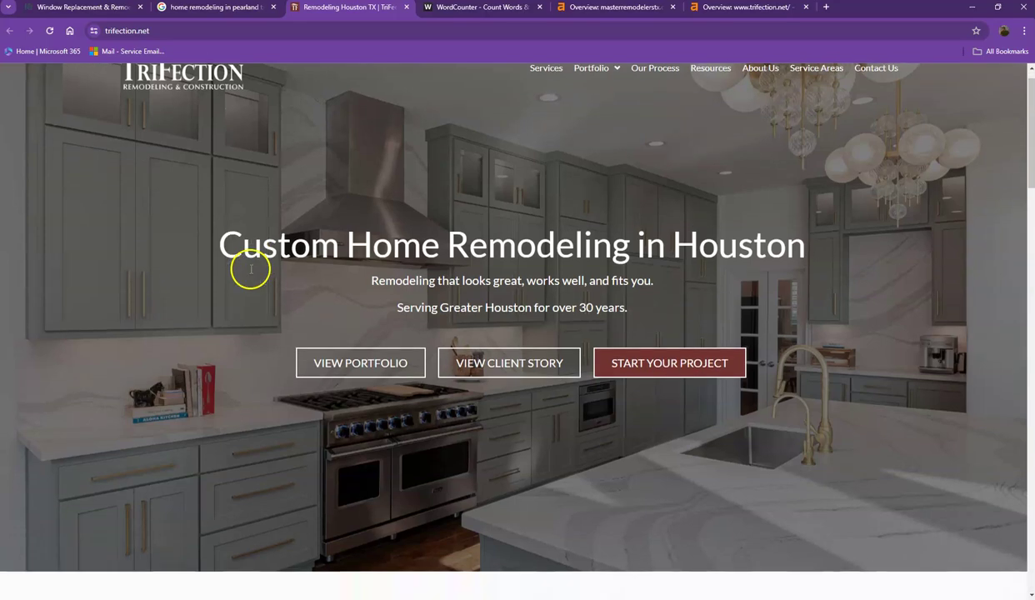
{"action": "scroll", "coordinate": [251, 269], "scroll_direction": "down", "scroll_amount": 8}
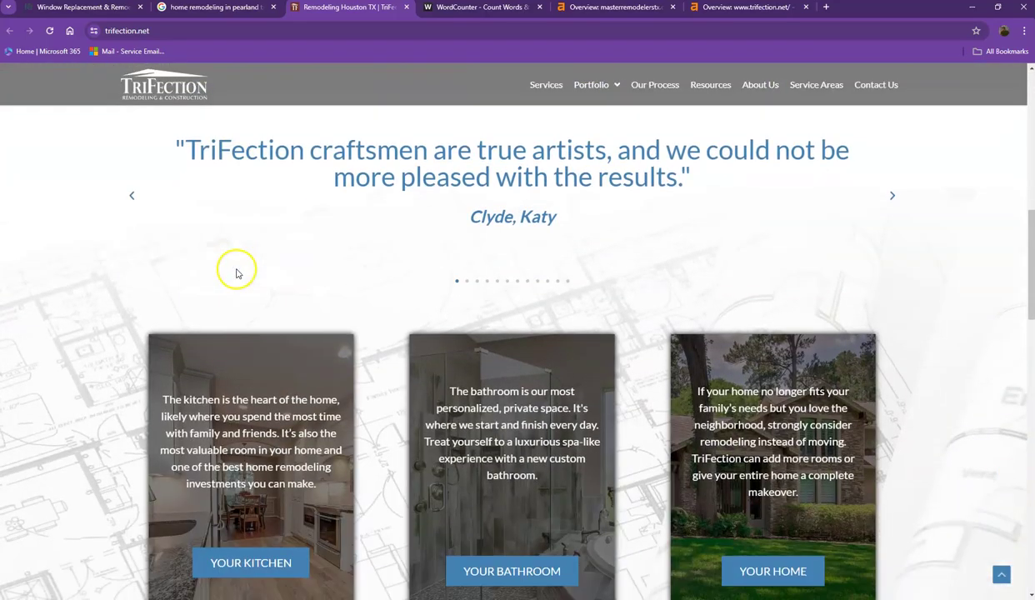
{"action": "scroll", "coordinate": [236, 273], "scroll_direction": "down", "scroll_amount": 8}
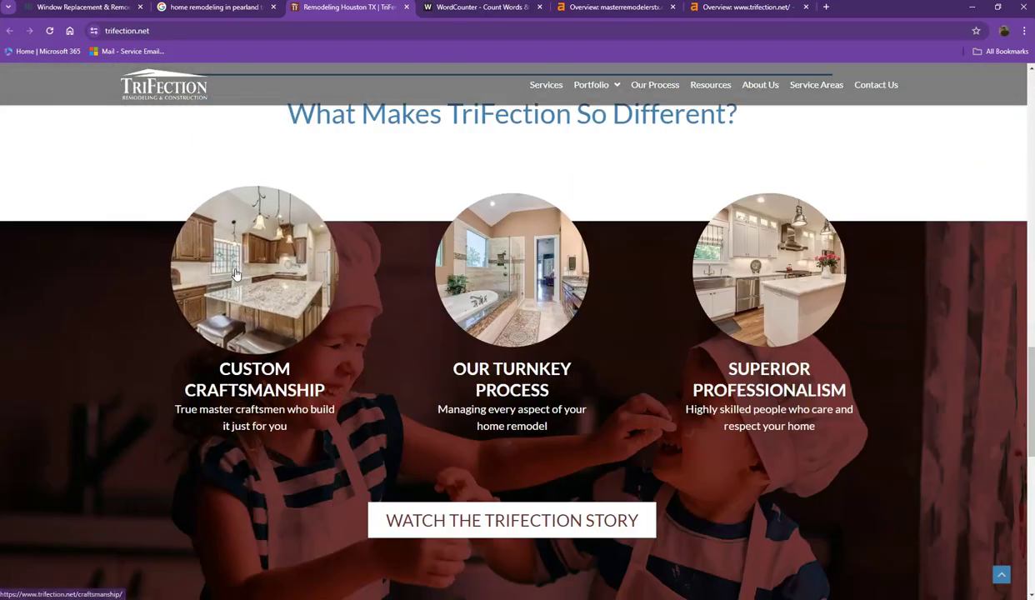
{"action": "scroll", "coordinate": [236, 274], "scroll_direction": "down", "scroll_amount": 6}
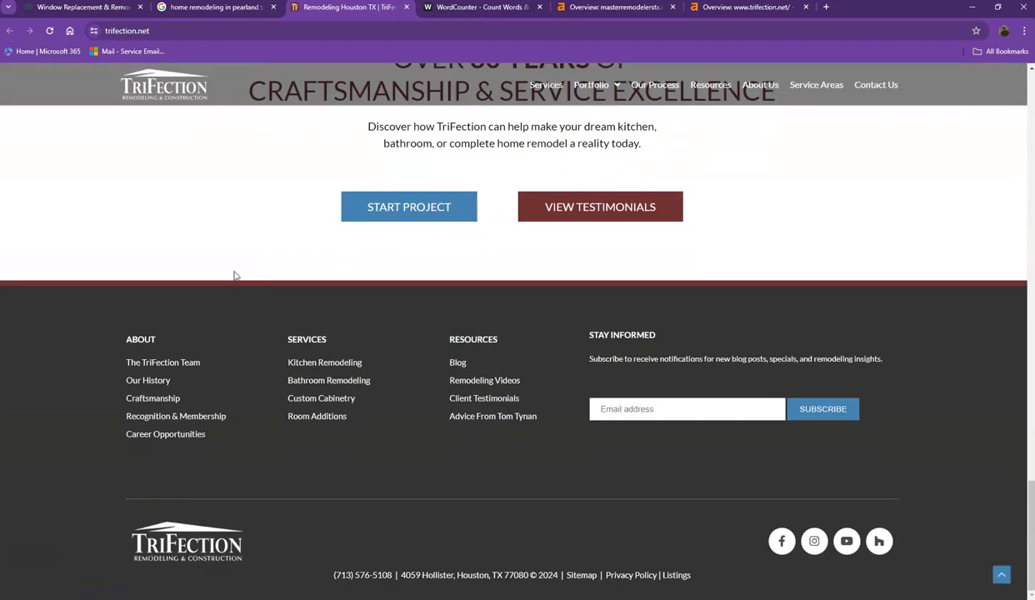
Compare the Ahrefs overviews of masterremodelerstx.com and trifection.net for backlinks, referring domains, organic keywords and traffic
{"action": "left_click", "coordinate": [590, 11]}
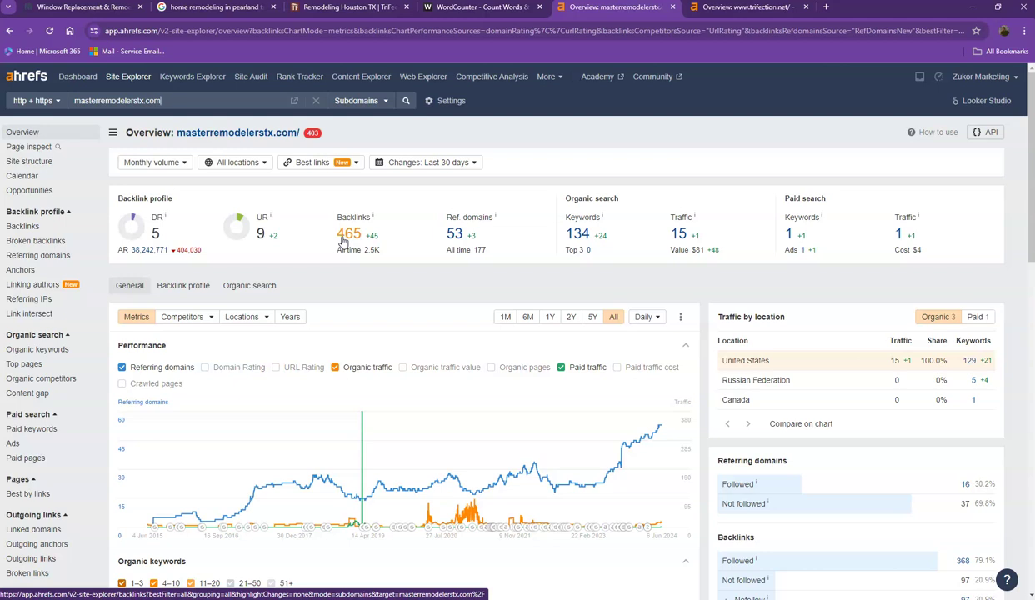
{"action": "left_click", "coordinate": [718, 8]}
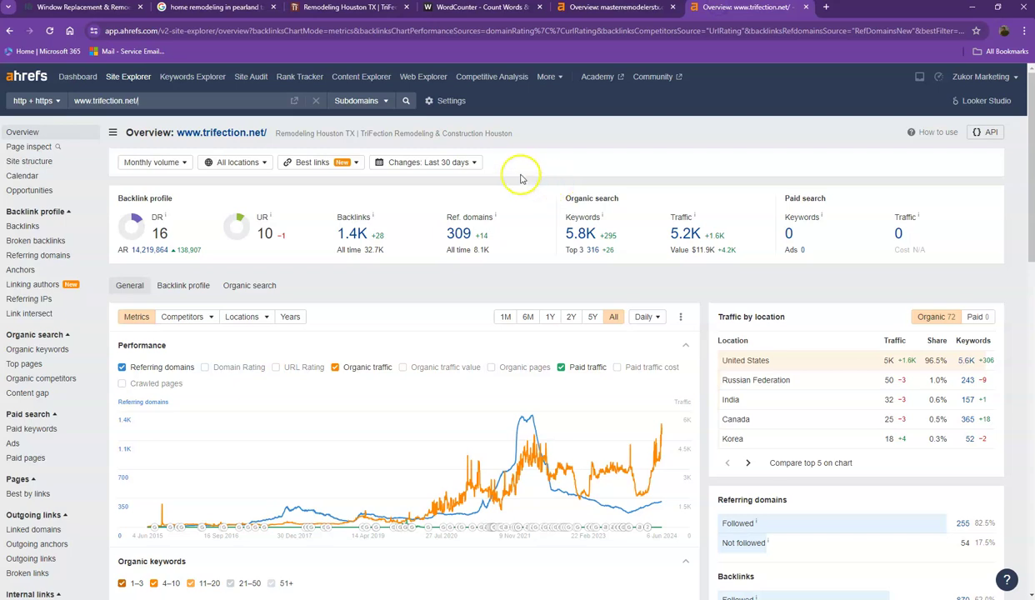
{"action": "left_click", "coordinate": [612, 8]}
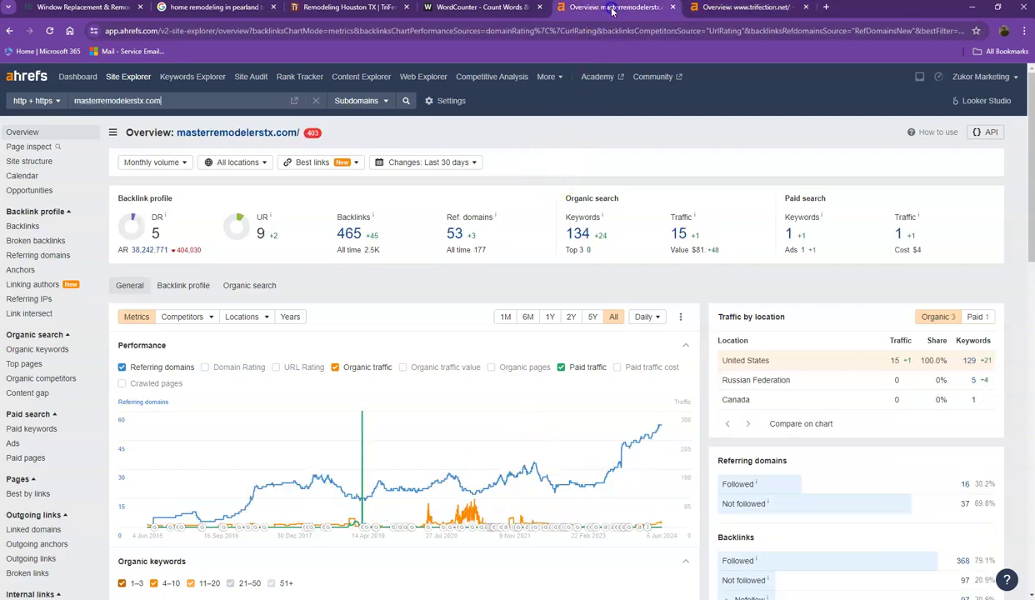
{"action": "left_click", "coordinate": [702, 13]}
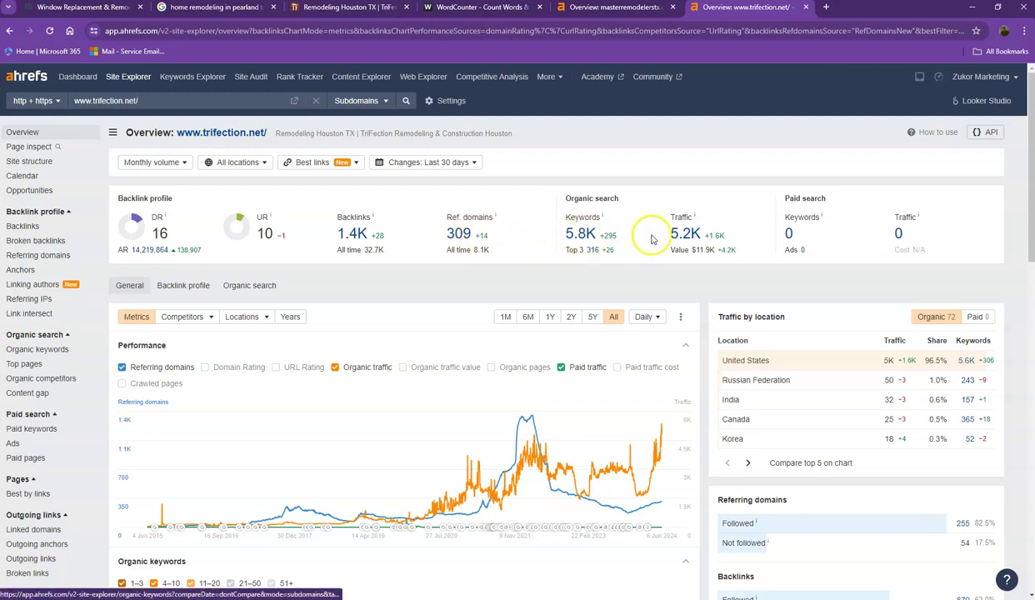
{"action": "left_click", "coordinate": [593, 10]}
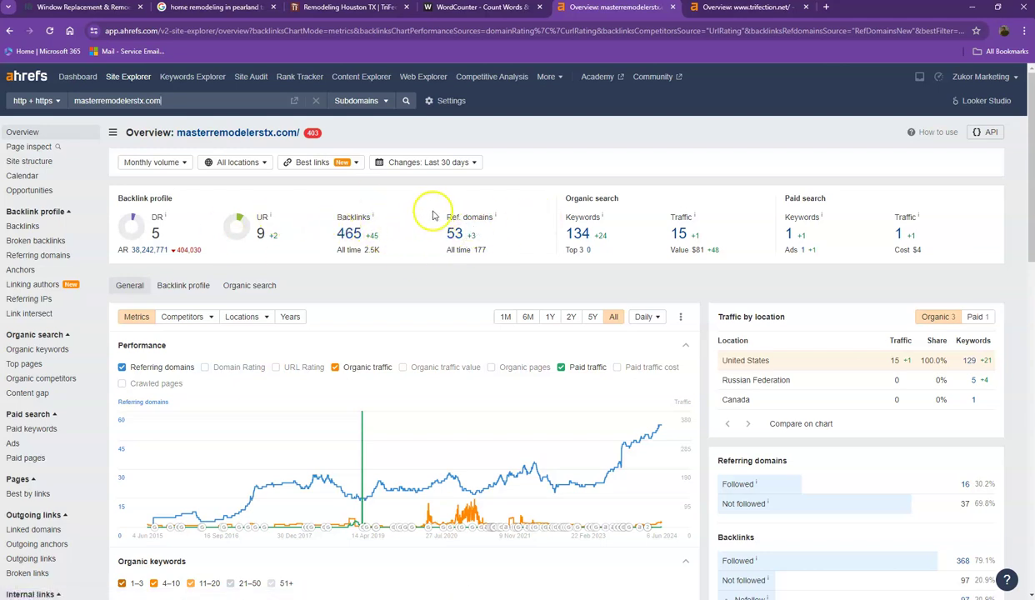
{"action": "left_click", "coordinate": [728, 7]}
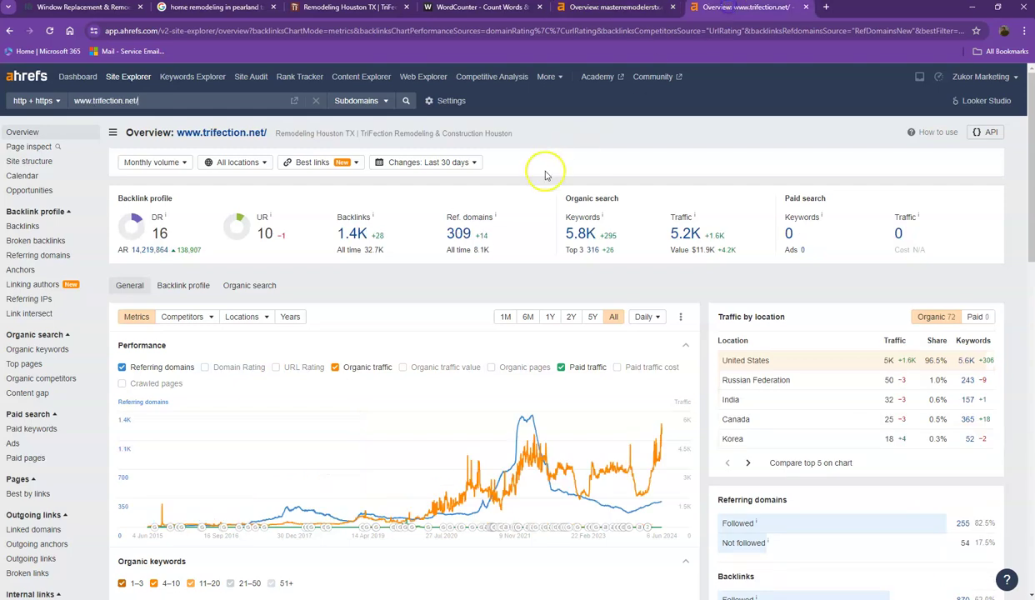
Open TriFection's referring domains and organic keywords reports in separate new tabs and look at both
{"action": "right_click", "coordinate": [468, 236]}
{"action": "left_click", "coordinate": [482, 242]}
{"action": "right_click", "coordinate": [581, 235]}
{"action": "left_click", "coordinate": [604, 242]}
{"action": "left_click", "coordinate": [738, 9]}
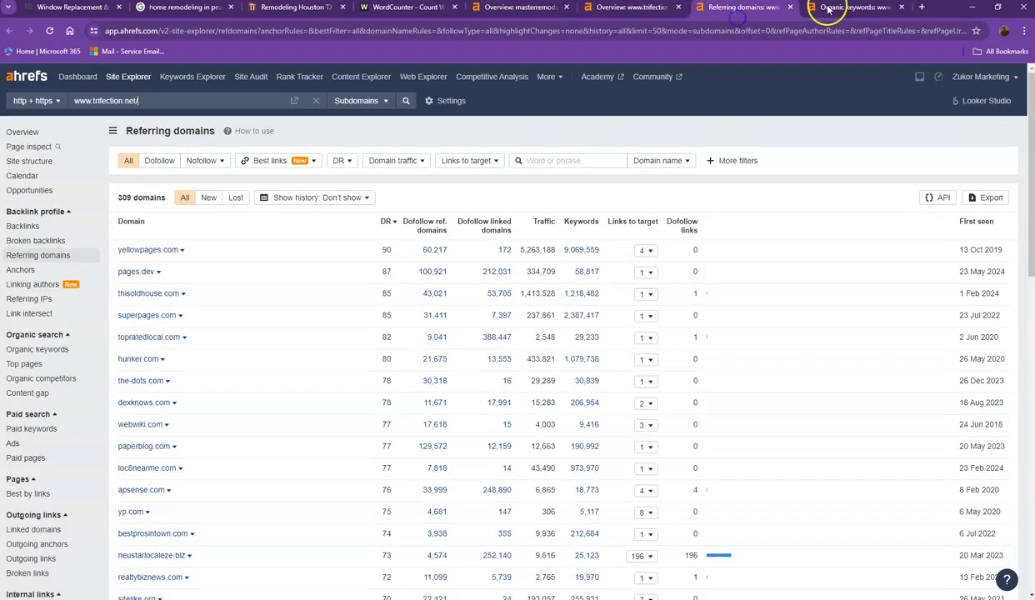
{"action": "left_click", "coordinate": [858, 7]}
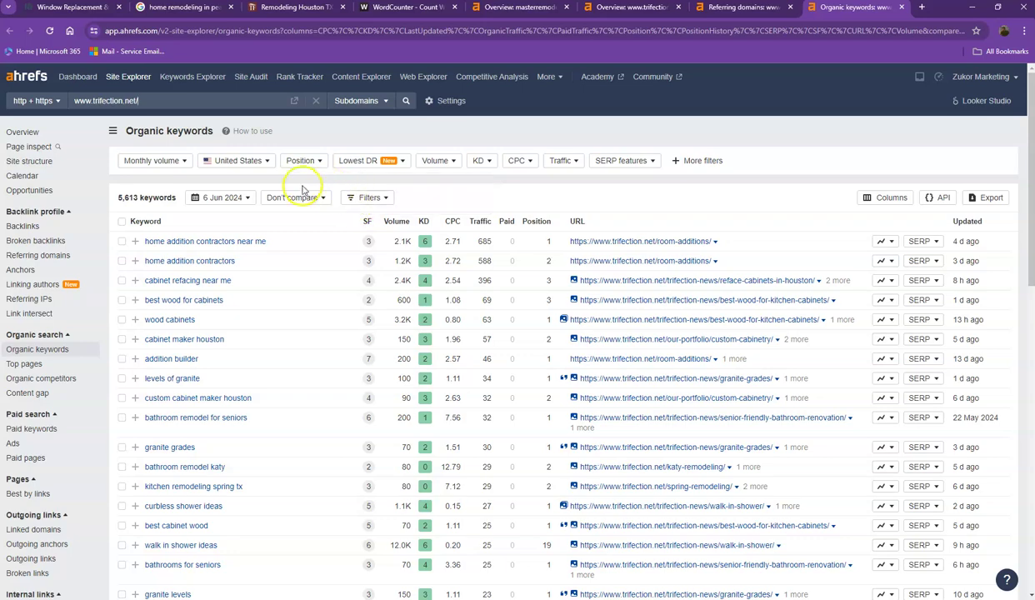
Examine the domains linking to trifection.net on pages 1 to 3 of the referring domains report
{"action": "left_click", "coordinate": [762, 8]}
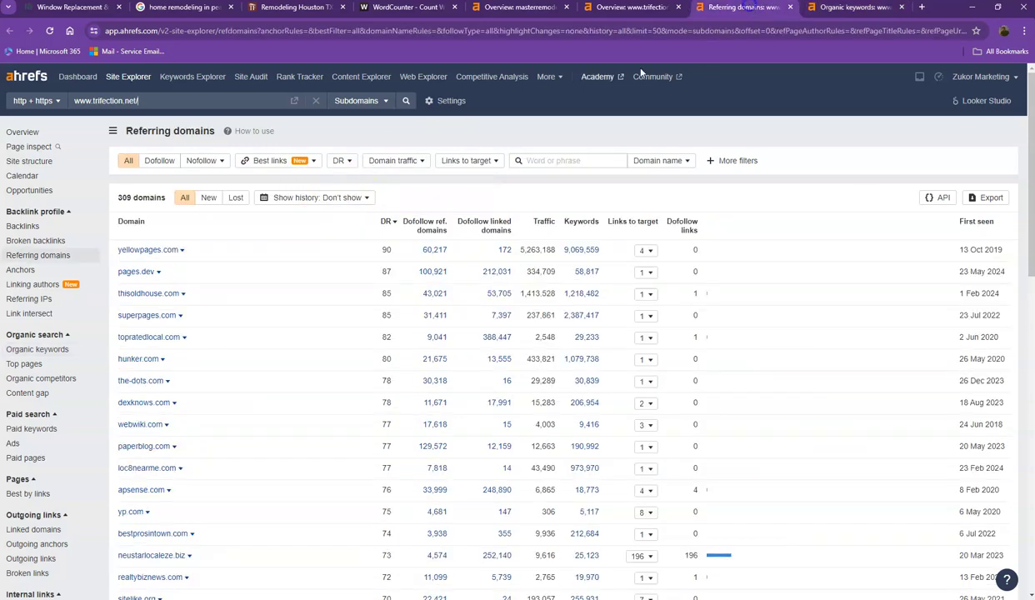
{"action": "scroll", "coordinate": [254, 203], "scroll_direction": "down", "scroll_amount": 15}
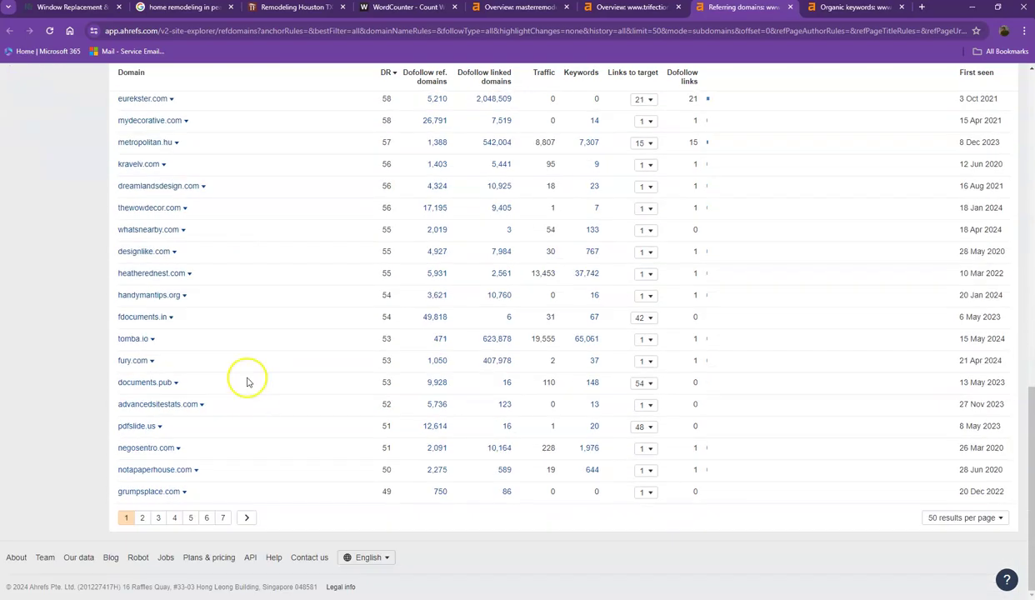
{"action": "left_click", "coordinate": [141, 518]}
{"action": "scroll", "coordinate": [262, 435], "scroll_direction": "down", "scroll_amount": 5}
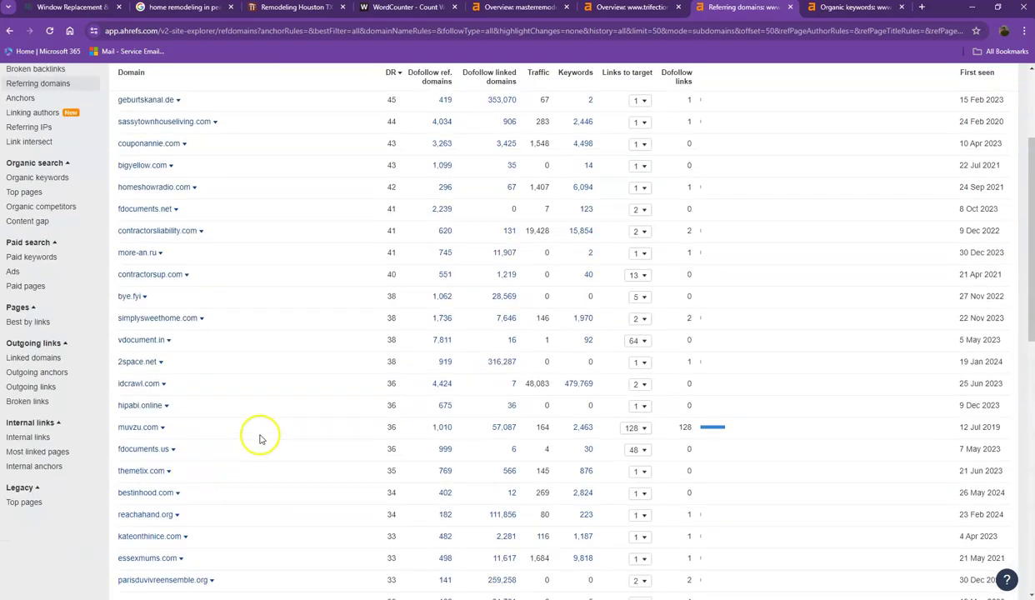
{"action": "scroll", "coordinate": [266, 432], "scroll_direction": "down", "scroll_amount": 5}
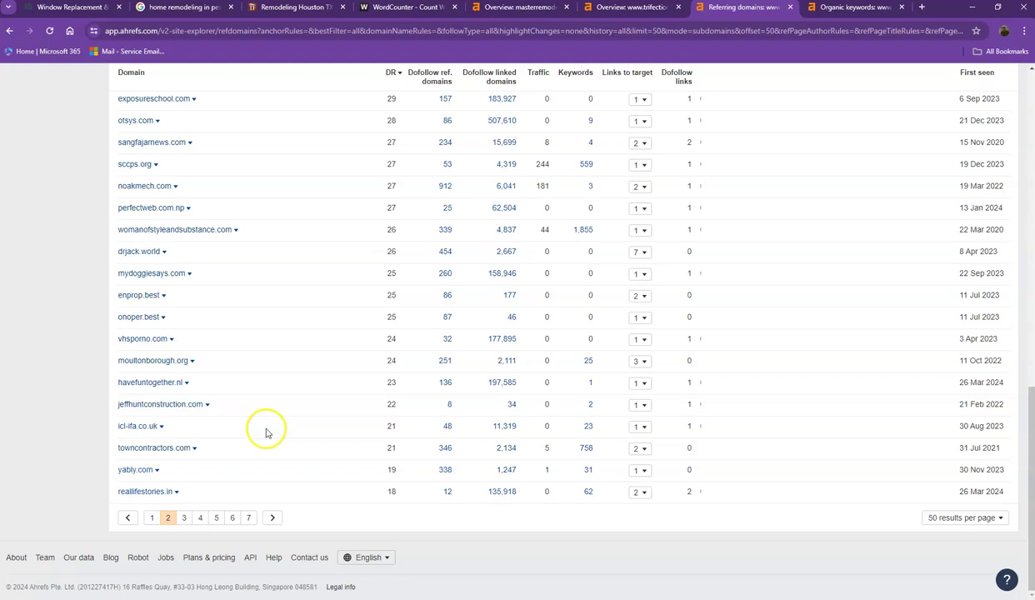
{"action": "left_click", "coordinate": [182, 518]}
{"action": "scroll", "coordinate": [260, 457], "scroll_direction": "down", "scroll_amount": 6}
{"action": "scroll", "coordinate": [261, 457], "scroll_direction": "down", "scroll_amount": 4}
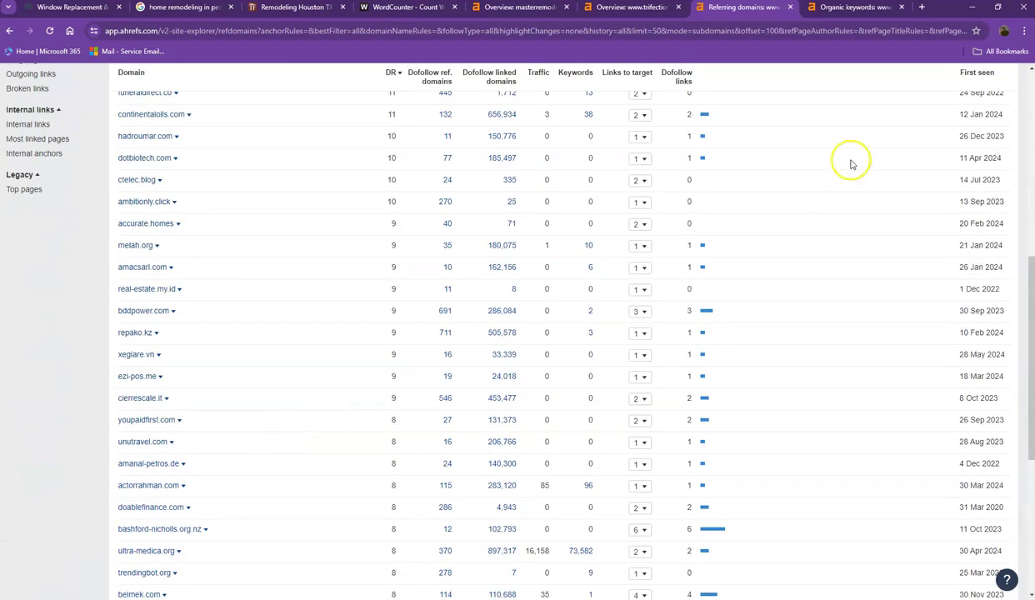
Examine the keywords trifection.net ranks for on pages 1 and 2 of the organic keywords report
{"action": "left_click", "coordinate": [835, 8]}
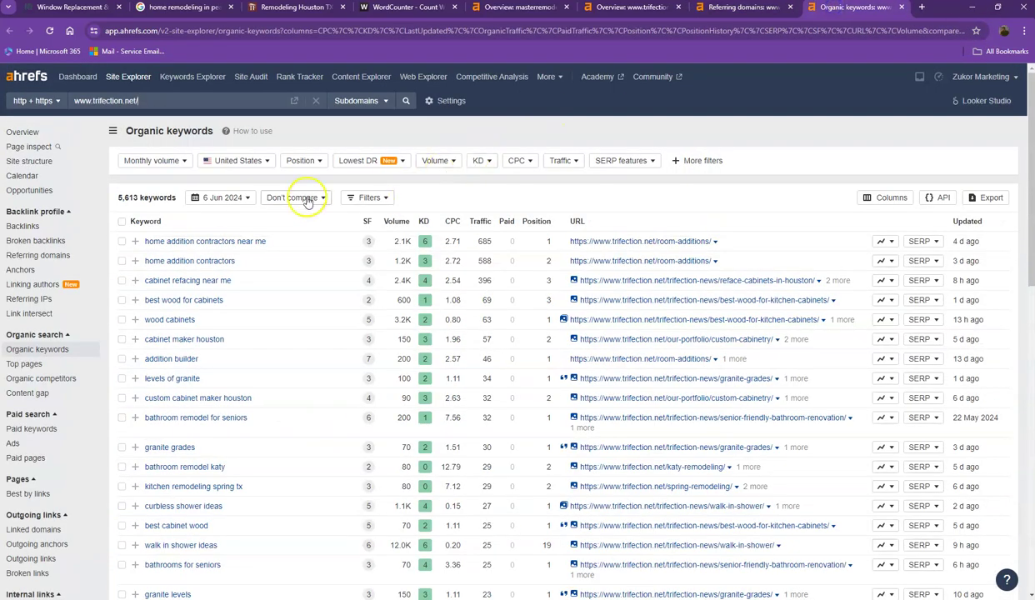
{"action": "scroll", "coordinate": [304, 206], "scroll_direction": "down", "scroll_amount": 5}
{"action": "scroll", "coordinate": [269, 247], "scroll_direction": "down", "scroll_amount": 6}
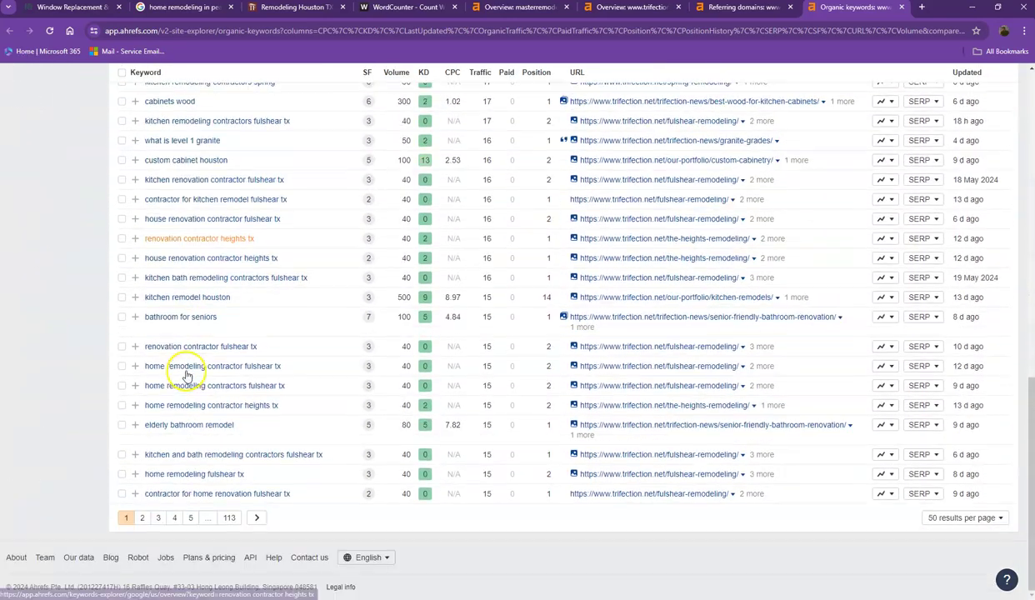
{"action": "left_click", "coordinate": [146, 523]}
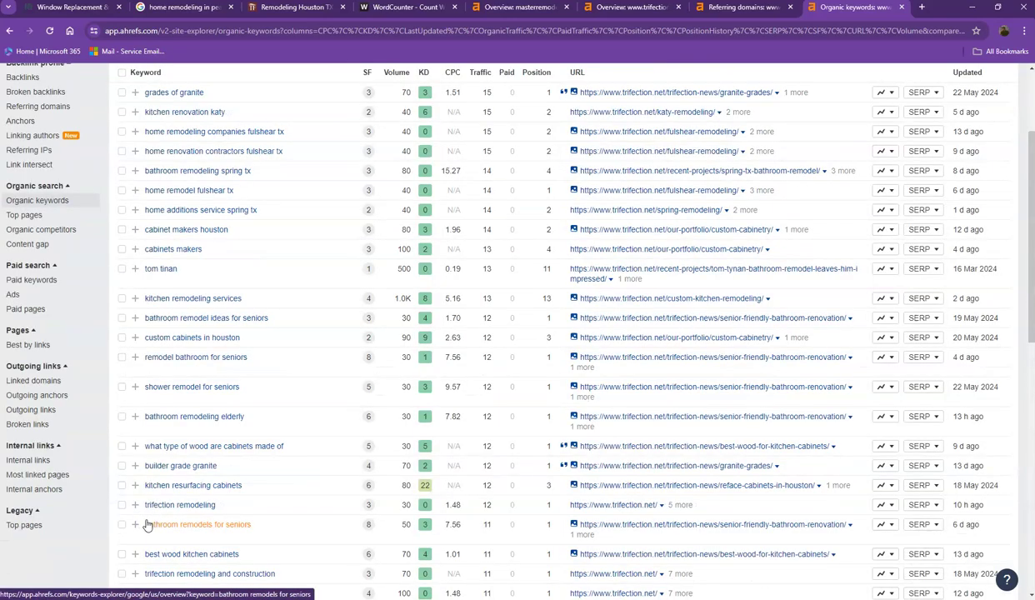
{"action": "scroll", "coordinate": [241, 279], "scroll_direction": "down", "scroll_amount": 5}
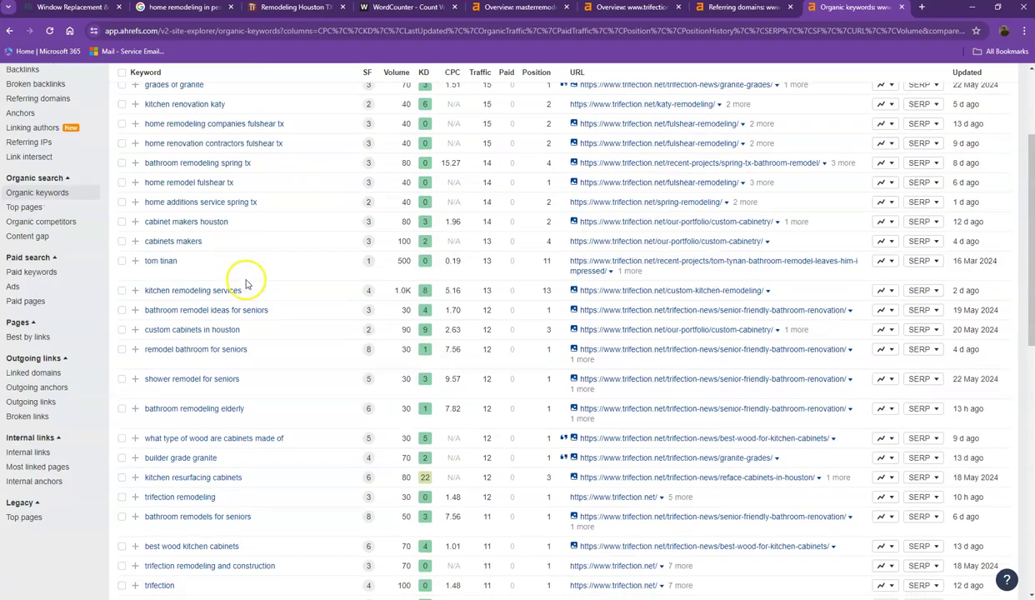
{"action": "scroll", "coordinate": [237, 305], "scroll_direction": "down", "scroll_amount": 3}
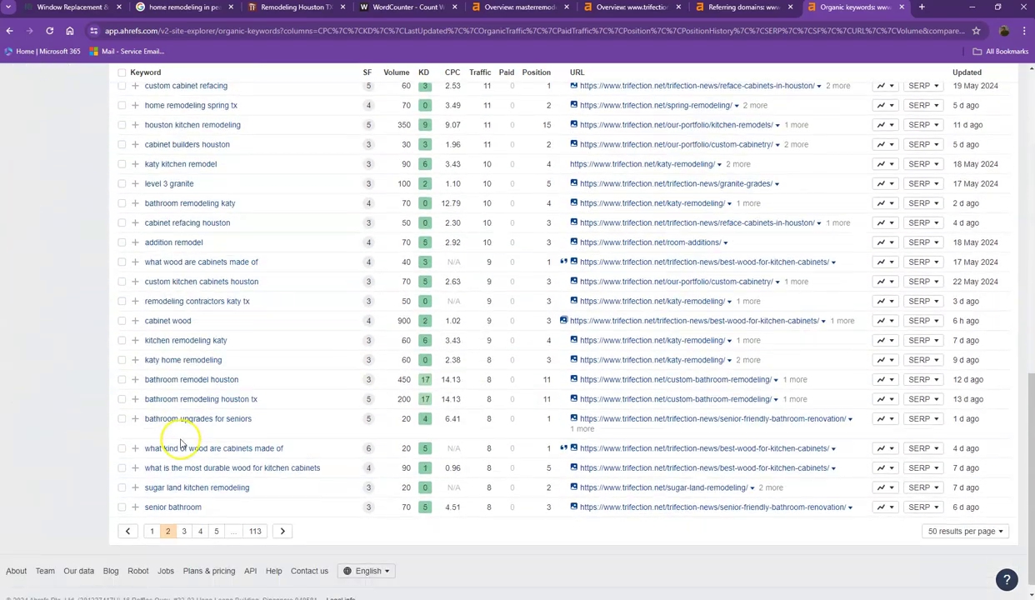
Examine page 3 of TriFection's organic keywords, briefly highlighting the "wood cabinet" keyword and its search volume
{"action": "left_click", "coordinate": [182, 531]}
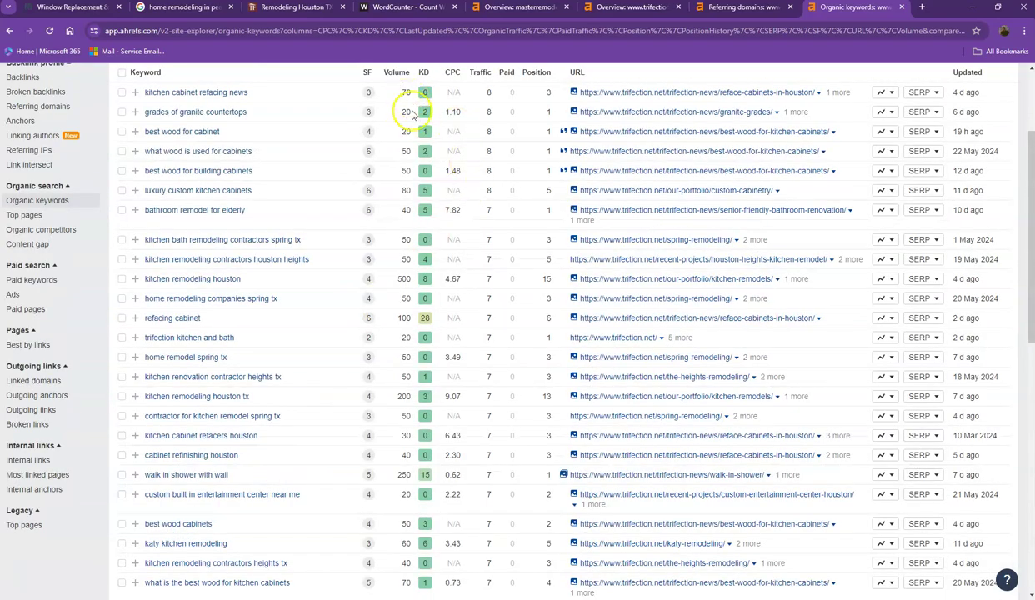
{"action": "scroll", "coordinate": [414, 320], "scroll_direction": "down", "scroll_amount": 5}
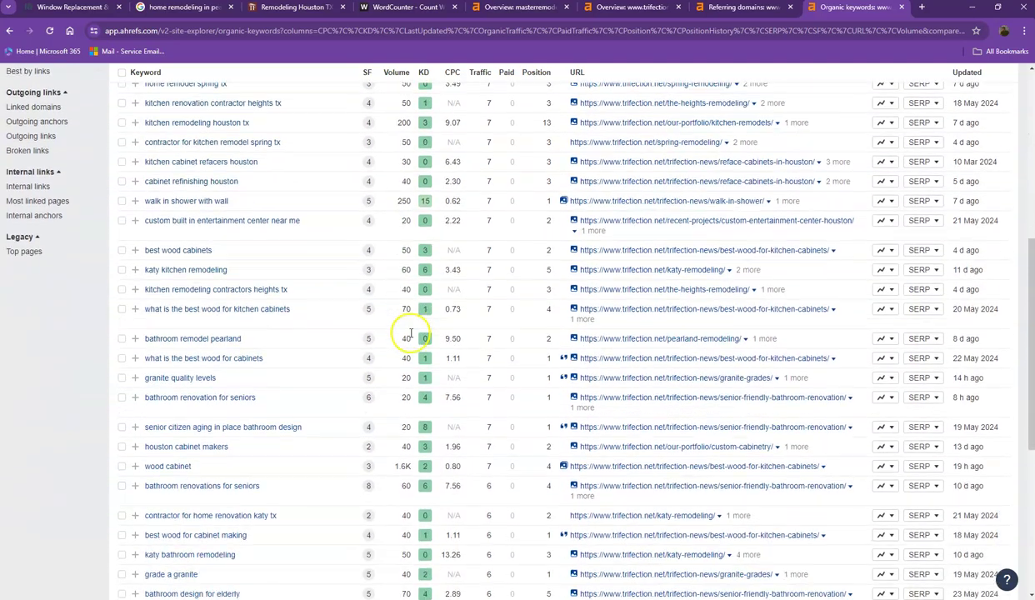
{"action": "left_click_drag", "start_coordinate": [414, 348], "coordinate": [136, 348]}
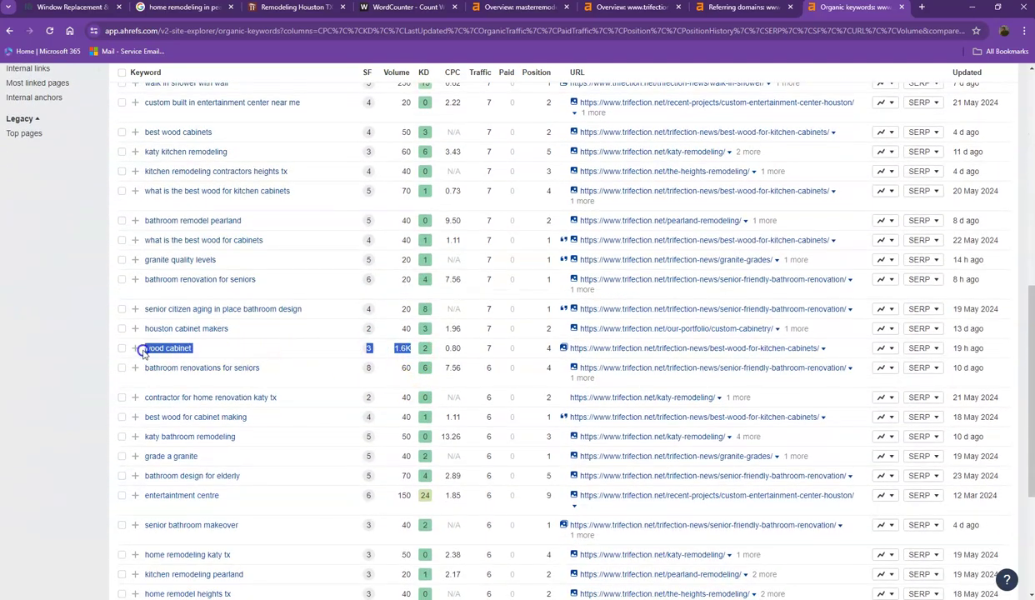
{"action": "left_click", "coordinate": [277, 350]}
{"action": "scroll", "coordinate": [315, 333], "scroll_direction": "down", "scroll_amount": 3}
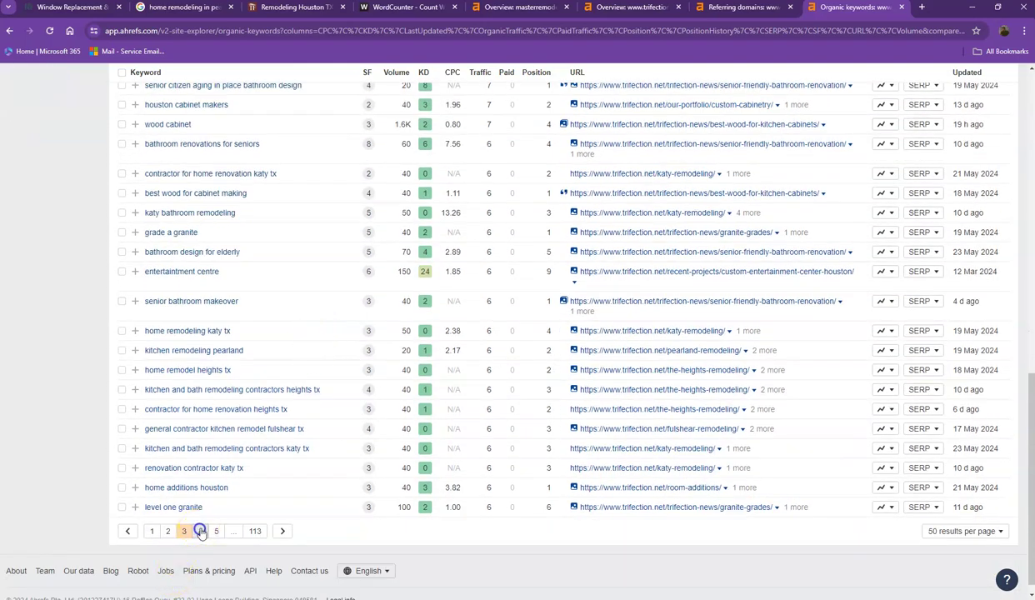
Examine page 4 of TriFection's organic keywords, then close the organic keywords and referring domains reports
{"action": "left_click", "coordinate": [200, 531]}
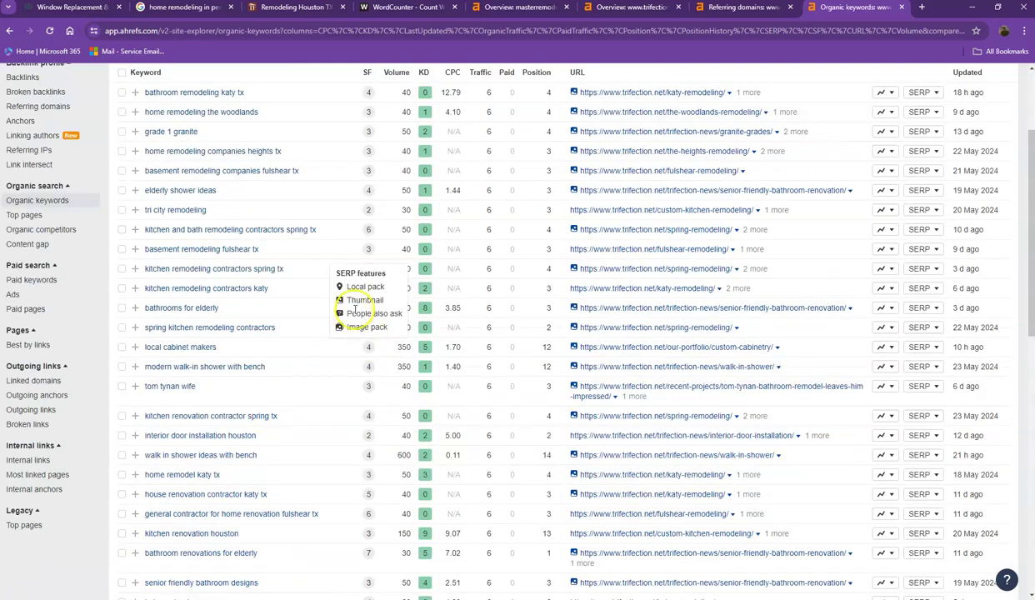
{"action": "scroll", "coordinate": [355, 309], "scroll_direction": "down", "scroll_amount": 5}
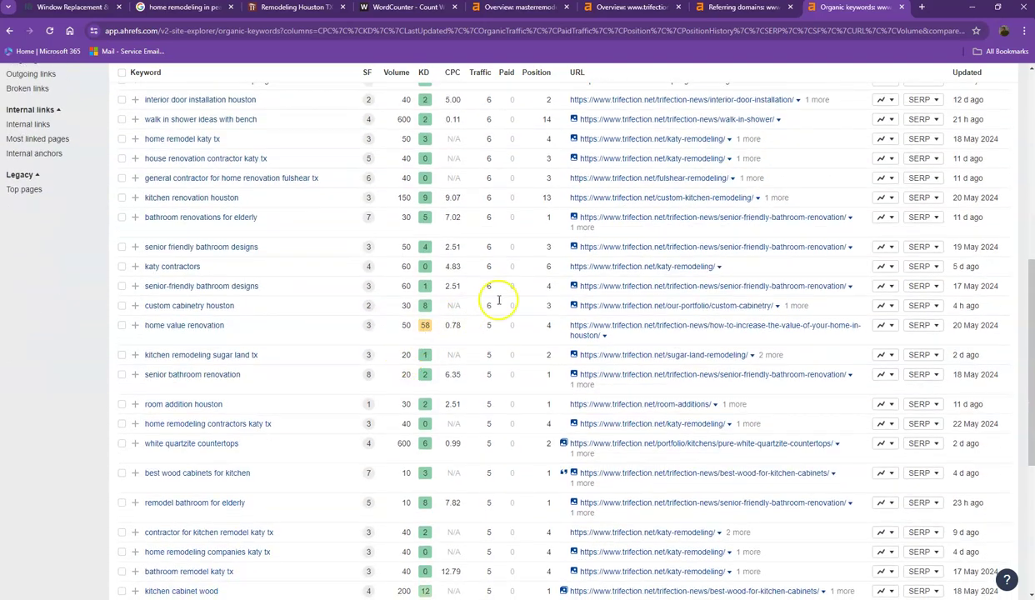
{"action": "scroll", "coordinate": [498, 300], "scroll_direction": "down", "scroll_amount": 2}
{"action": "left_click", "coordinate": [790, 6]}
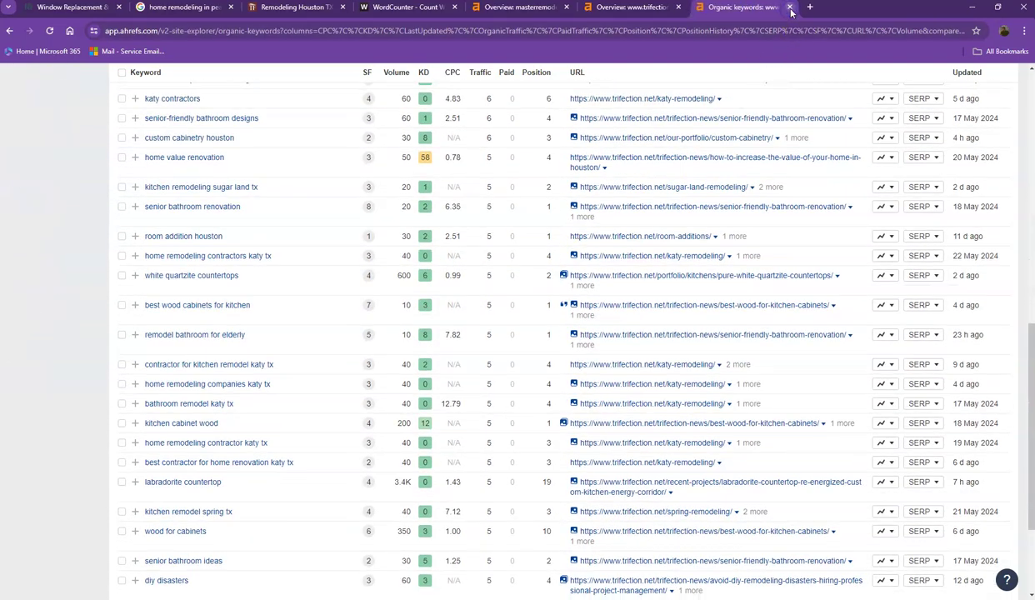
{"action": "left_click", "coordinate": [789, 6]}
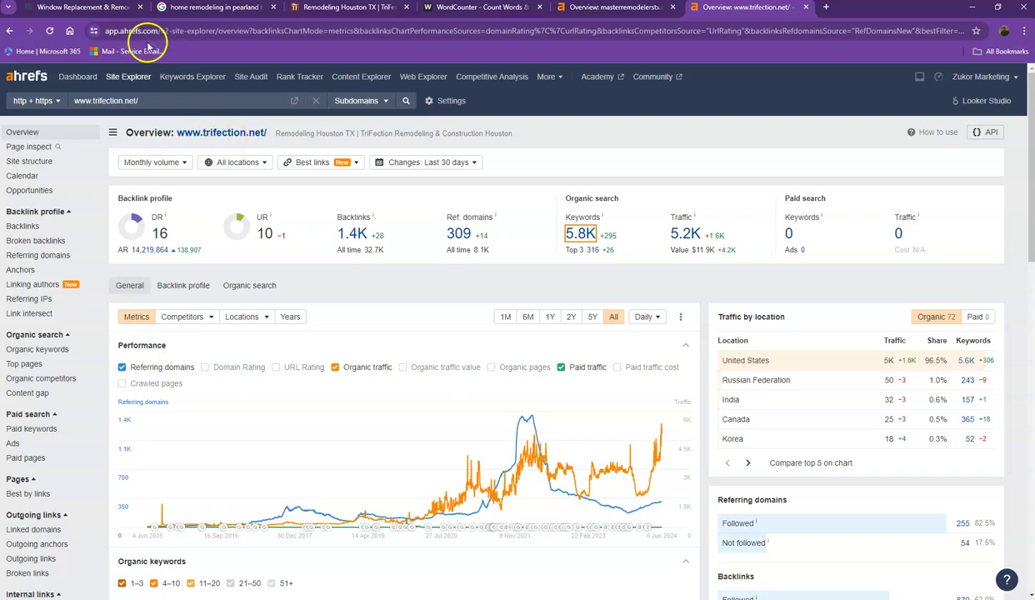
Check the save file name of the window photo below the Master Remodelers homepage's "Windows | Siding | Roofing" text without saving the image
{"action": "left_click", "coordinate": [98, 8]}
{"action": "scroll", "coordinate": [266, 250], "scroll_direction": "down", "scroll_amount": 5}
{"action": "scroll", "coordinate": [277, 273], "scroll_direction": "down", "scroll_amount": 15}
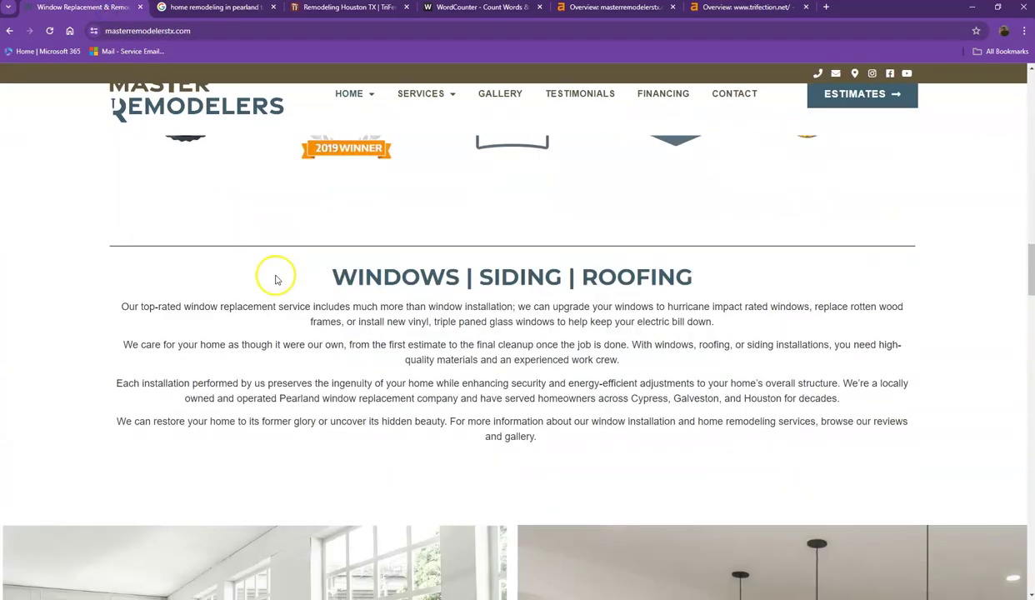
{"action": "scroll", "coordinate": [277, 280], "scroll_direction": "down", "scroll_amount": 3}
{"action": "right_click", "coordinate": [280, 284]}
{"action": "left_click", "coordinate": [336, 449]}
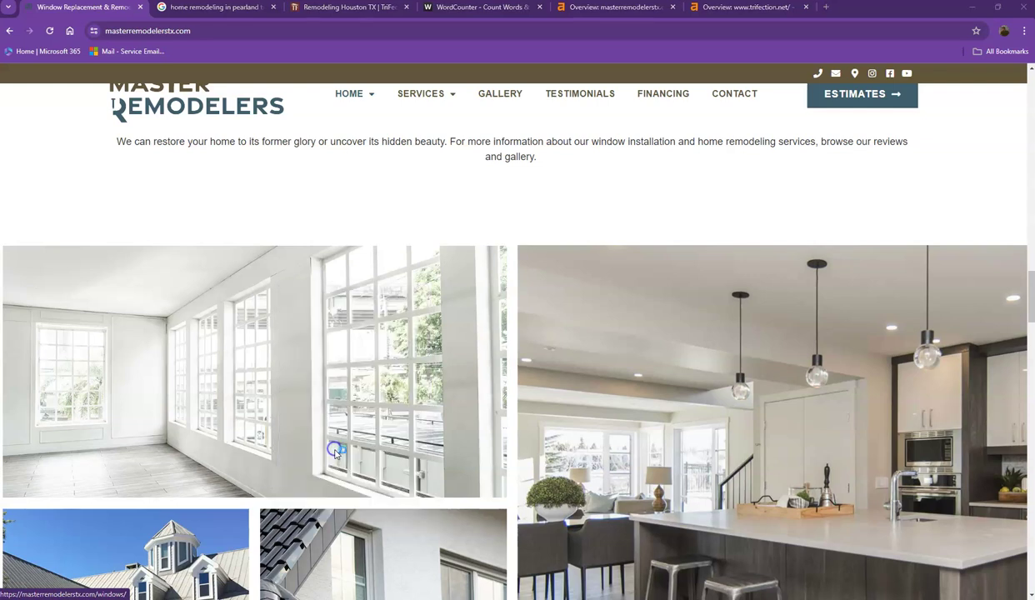
{"action": "left_click", "coordinate": [201, 247]}
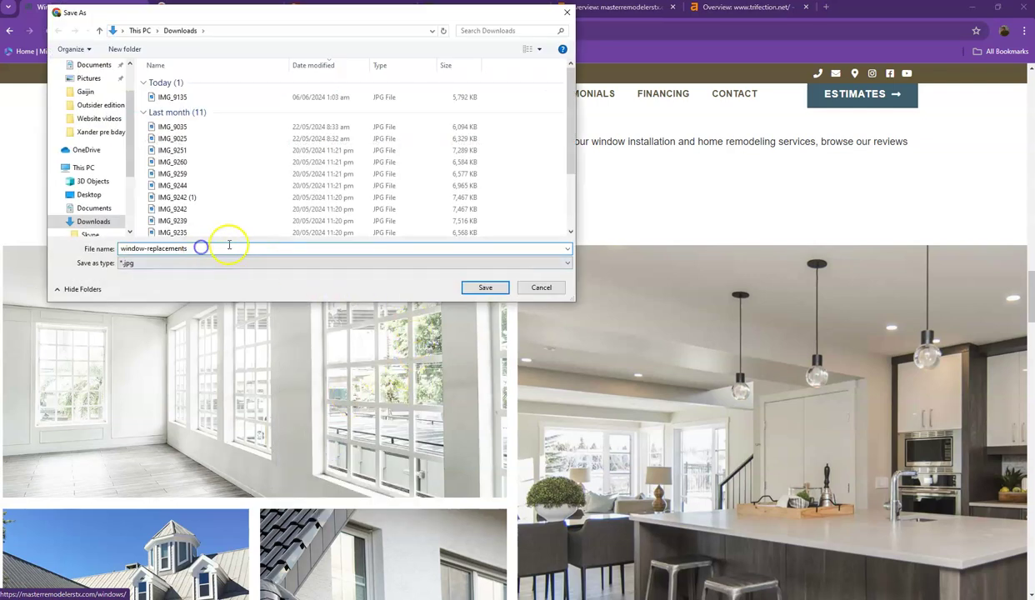
{"action": "double_click", "coordinate": [247, 249]}
{"action": "left_click", "coordinate": [541, 287]}
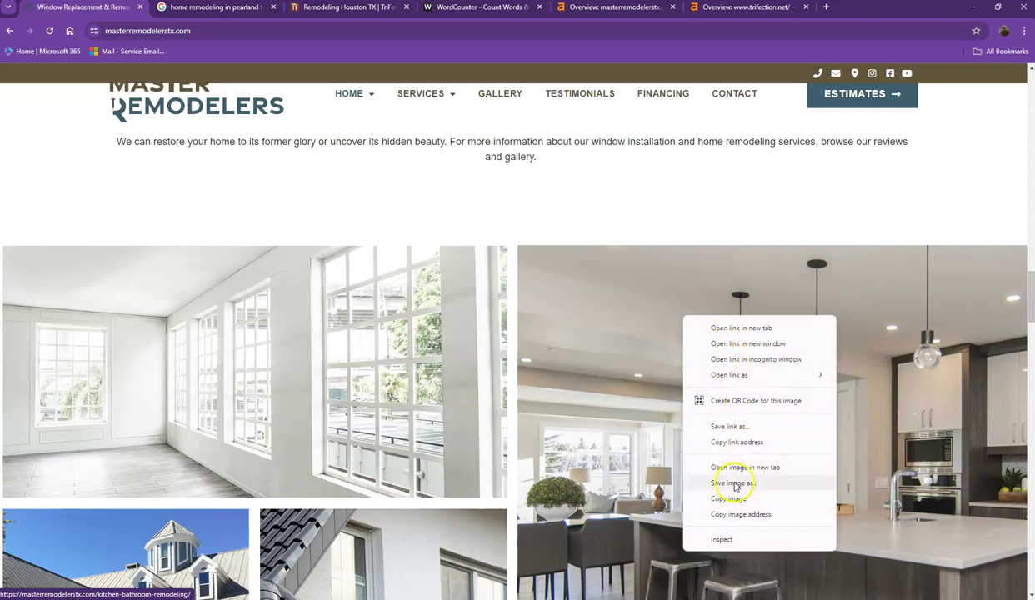
Check the save file name of the kitchen photo on the Master Remodelers homepage without saving the image
{"action": "left_click", "coordinate": [733, 483]}
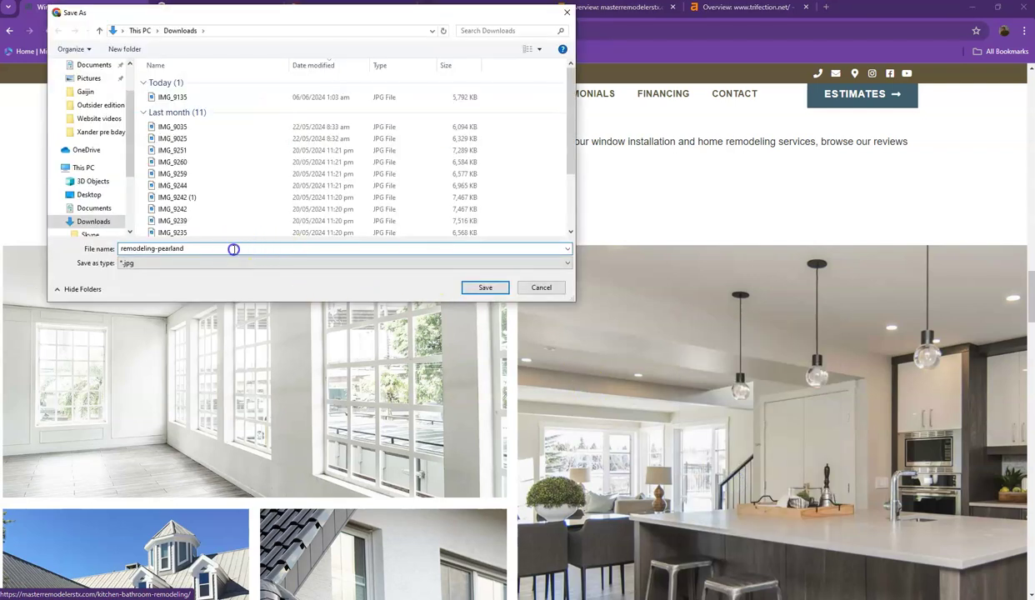
{"action": "left_click", "coordinate": [555, 290]}
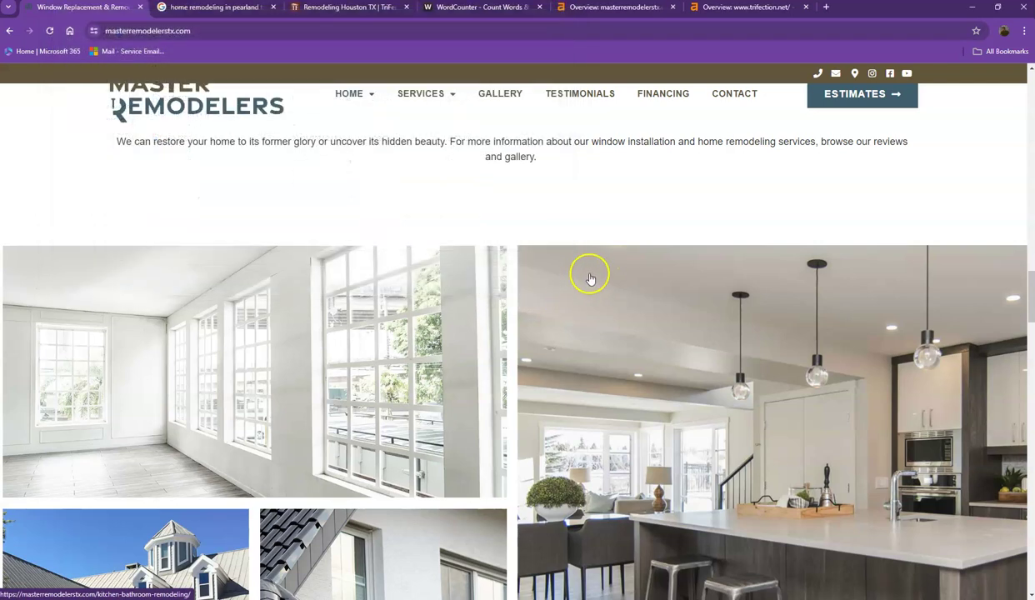
{"action": "scroll", "coordinate": [589, 277], "scroll_direction": "down", "scroll_amount": 3}
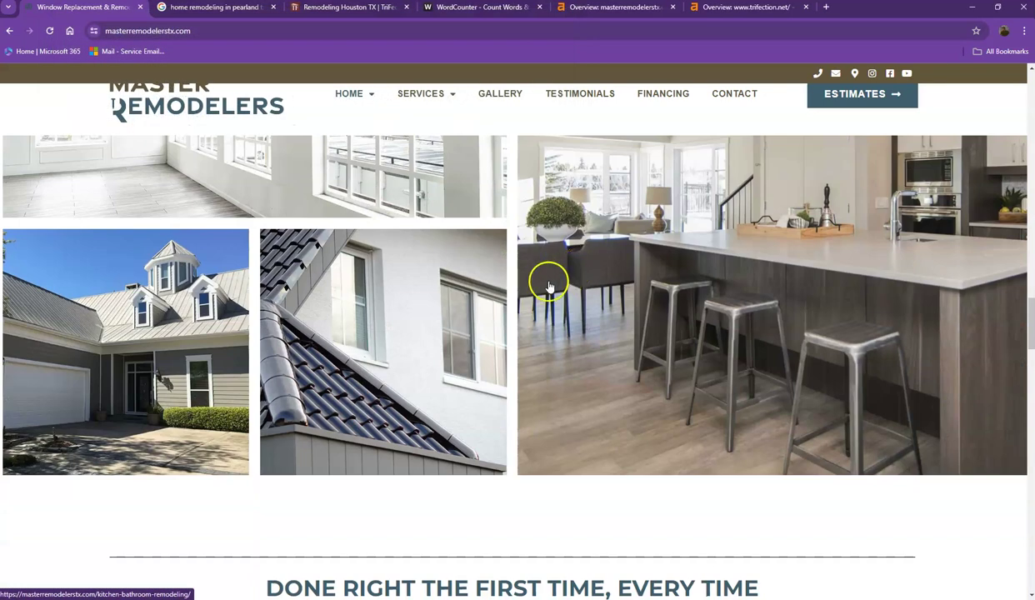
Review the Google results for "home remodeling in pearland tx", highlighting the Angie's List, Yelp and HomeAdvisor listings and checking the Businesses section
{"action": "left_click", "coordinate": [222, 10]}
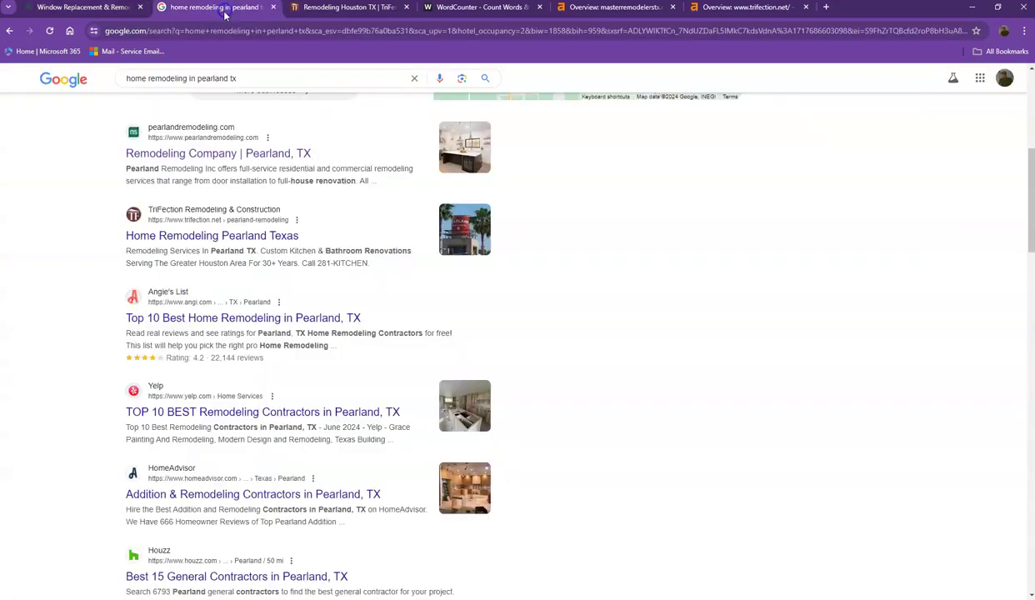
{"action": "scroll", "coordinate": [137, 183], "scroll_direction": "up", "scroll_amount": 4}
{"action": "scroll", "coordinate": [127, 246], "scroll_direction": "down", "scroll_amount": 4}
{"action": "left_click_drag", "start_coordinate": [118, 289], "coordinate": [464, 474]}
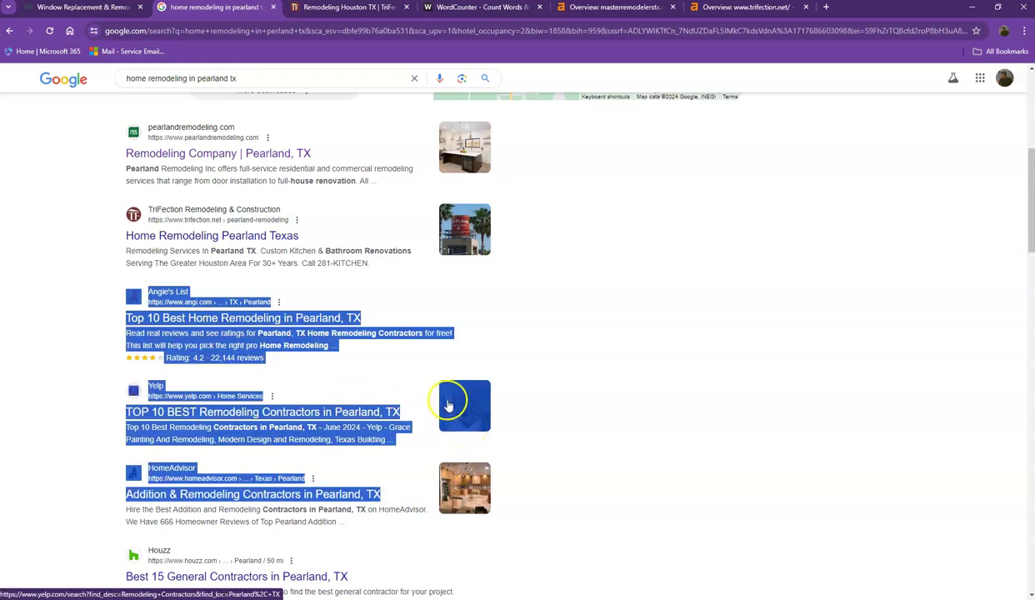
{"action": "scroll", "coordinate": [448, 405], "scroll_direction": "up", "scroll_amount": 6}
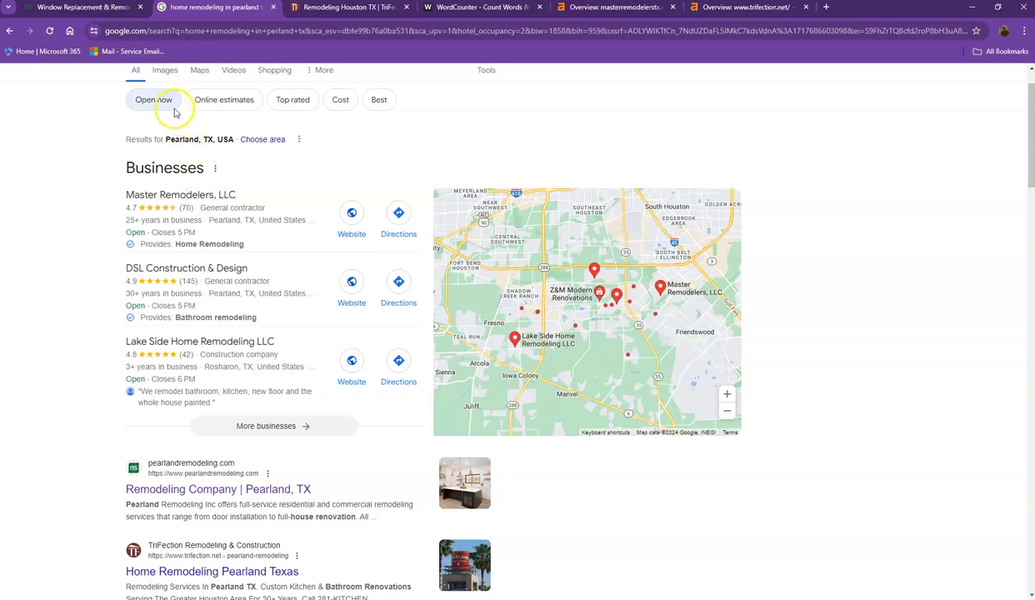
Return to the Master Remodelers homepage and look back over the award badges and service tiles above the "Windows | Siding | Roofing" section
{"action": "left_click", "coordinate": [116, 8]}
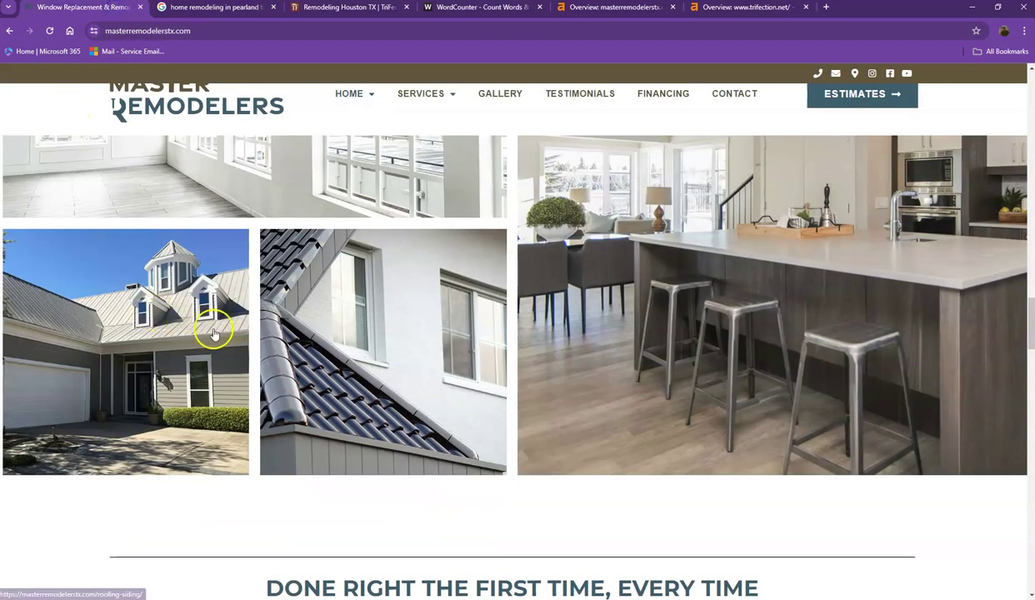
{"action": "scroll", "coordinate": [250, 346], "scroll_direction": "up", "scroll_amount": 10}
{"action": "scroll", "coordinate": [256, 349], "scroll_direction": "up", "scroll_amount": 6}
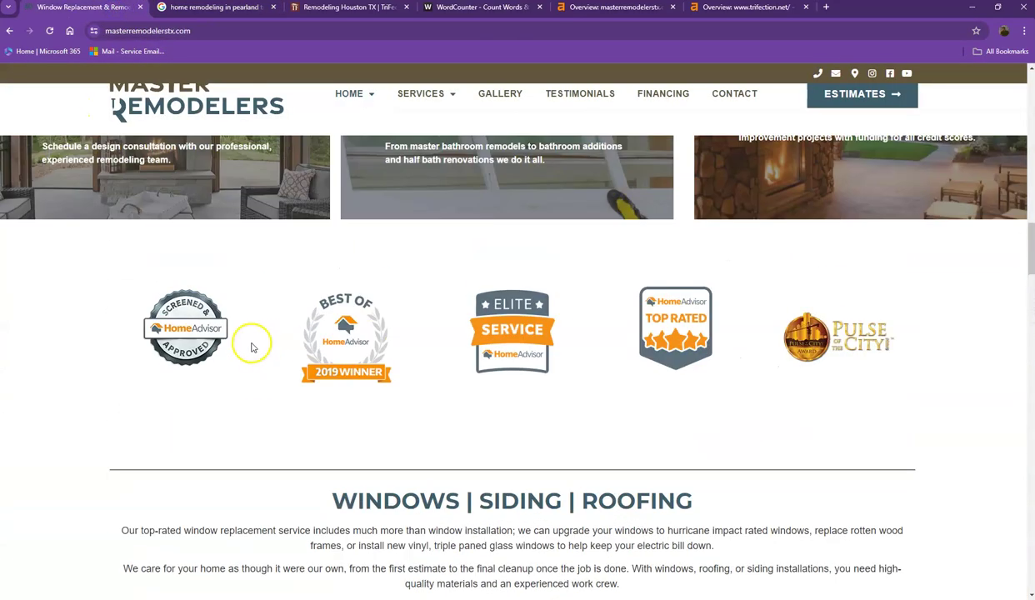
{"action": "scroll", "coordinate": [243, 332], "scroll_direction": "up", "scroll_amount": 5}
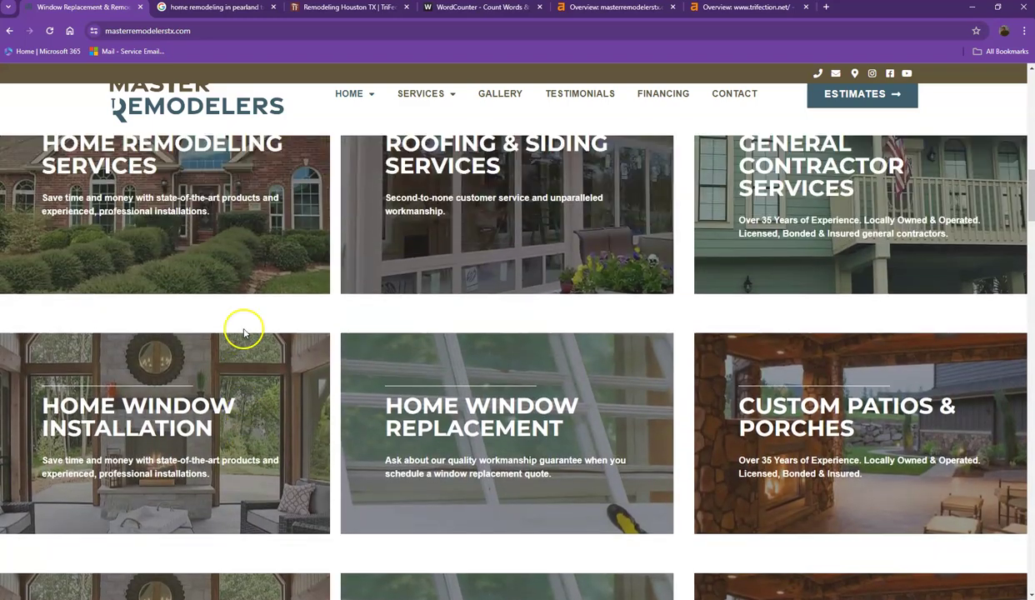